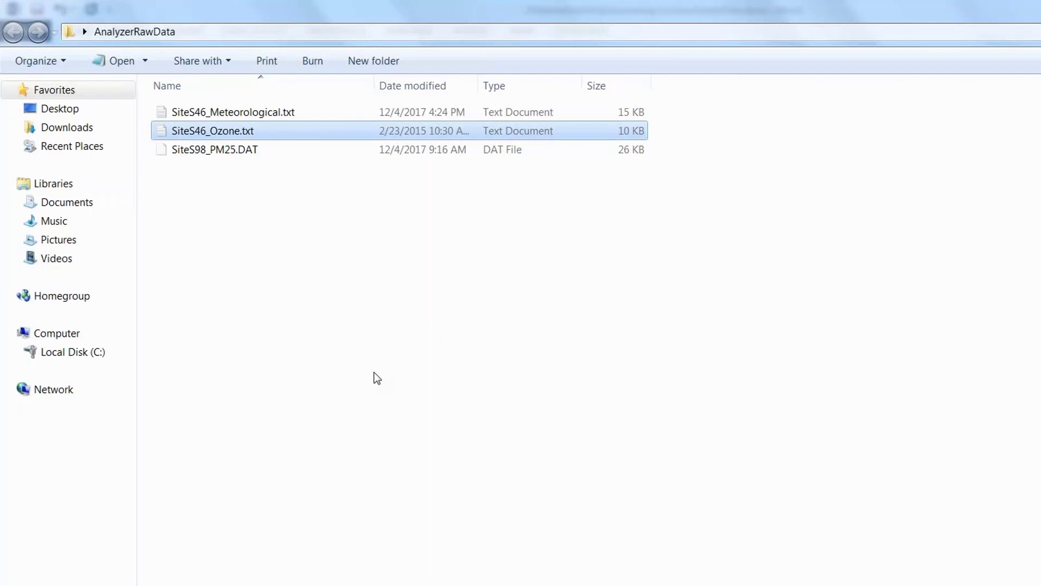
# - Copy SiteS98_PM25.DAT from the AnalyzerRawData folder into the ToolboxImportFiles folder
pyautogui.click(223, 151)
pyautogui.rightClick(223, 151)
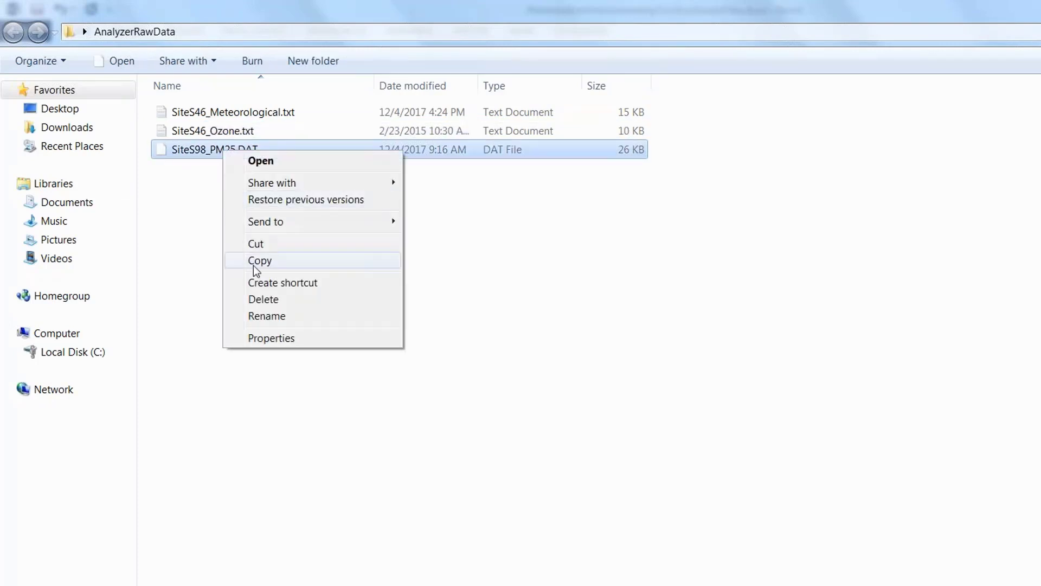
pyautogui.click(256, 265)
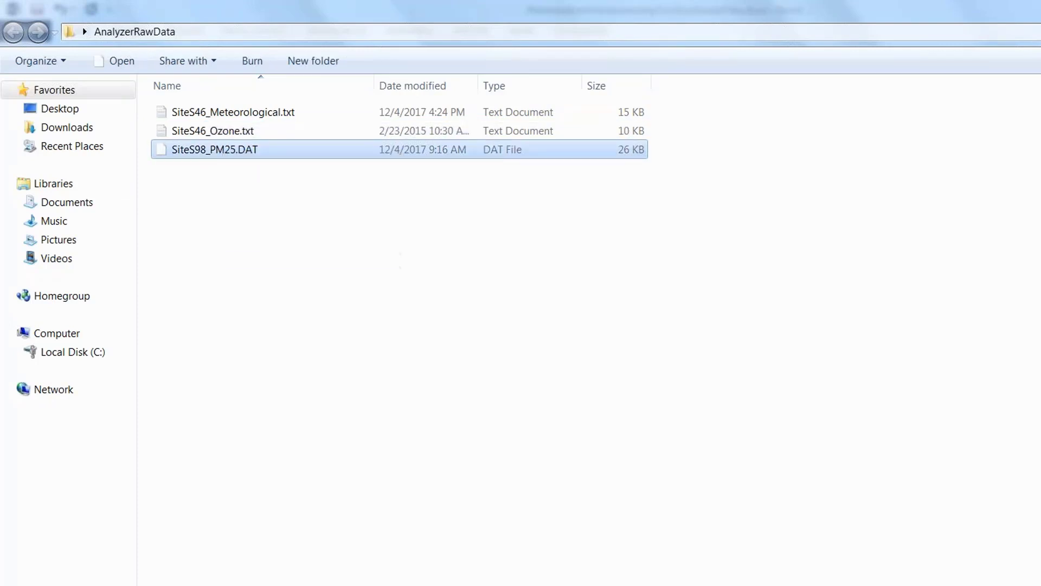
pyautogui.moveTo(393, 585)
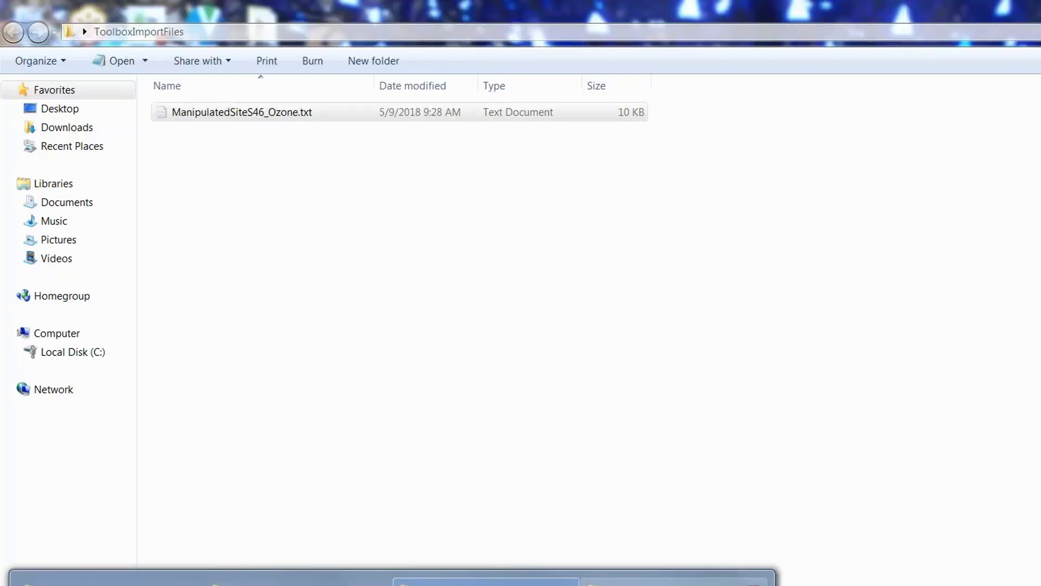
pyautogui.click(485, 582)
pyautogui.rightClick(293, 190)
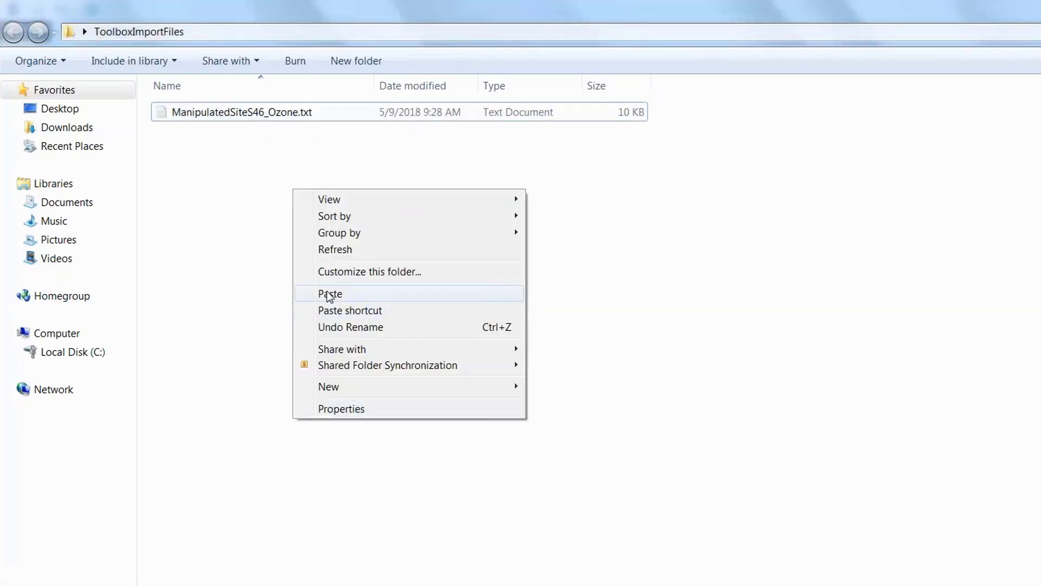
pyautogui.click(329, 294)
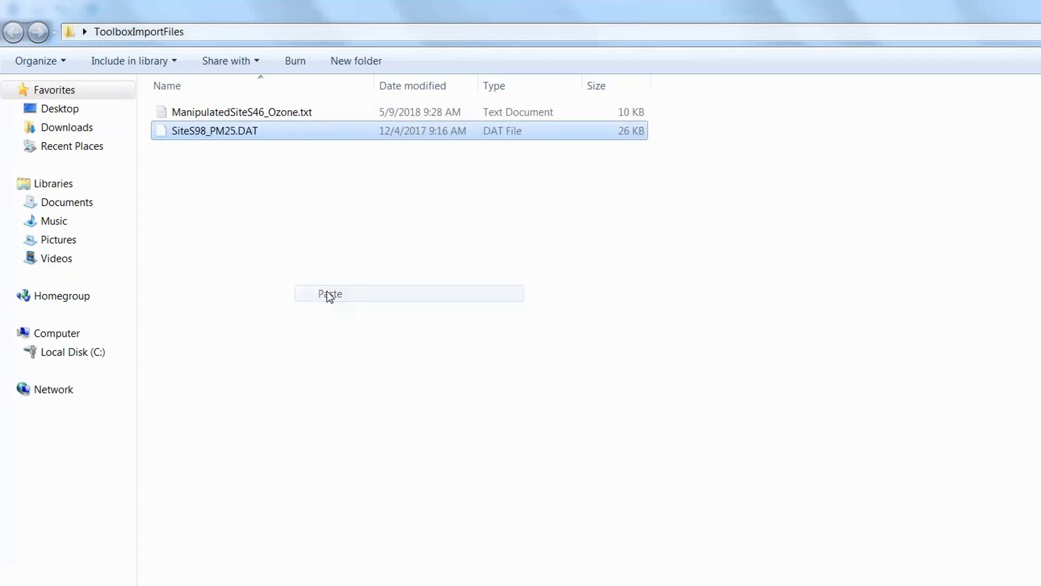
# - Rename the copied PM25 file as ManipulatedSiteS98_PM25.DAT
pyautogui.click(175, 133)
pyautogui.press('Home')
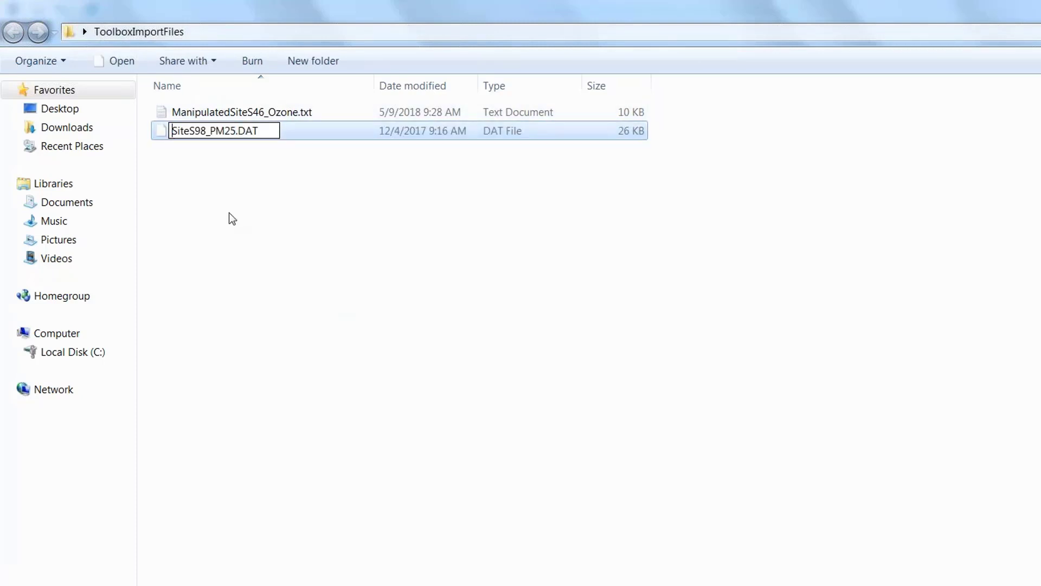
pyautogui.write('Mani')
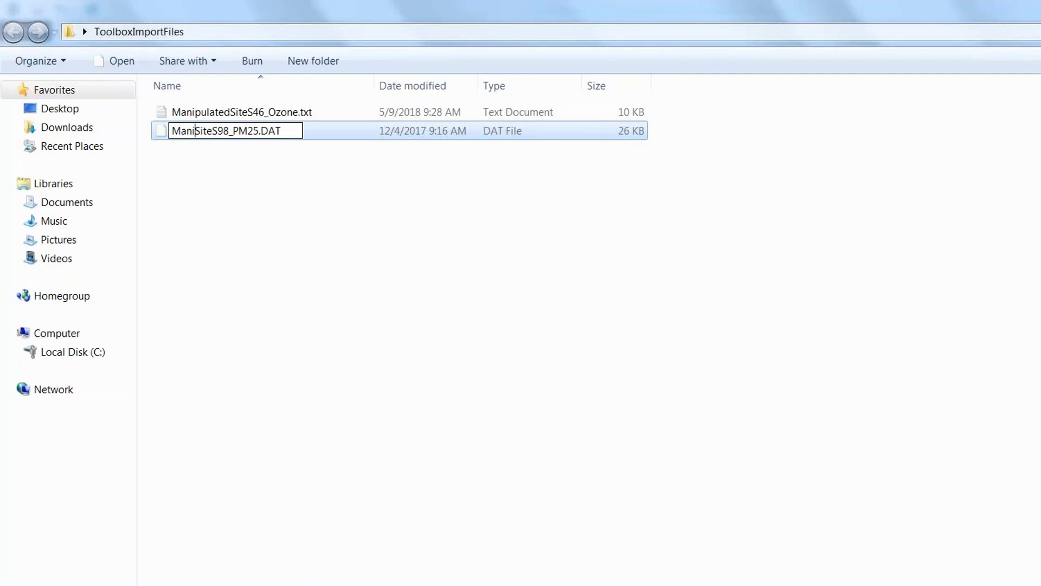
pyautogui.write('pulated')
pyautogui.press('Return')
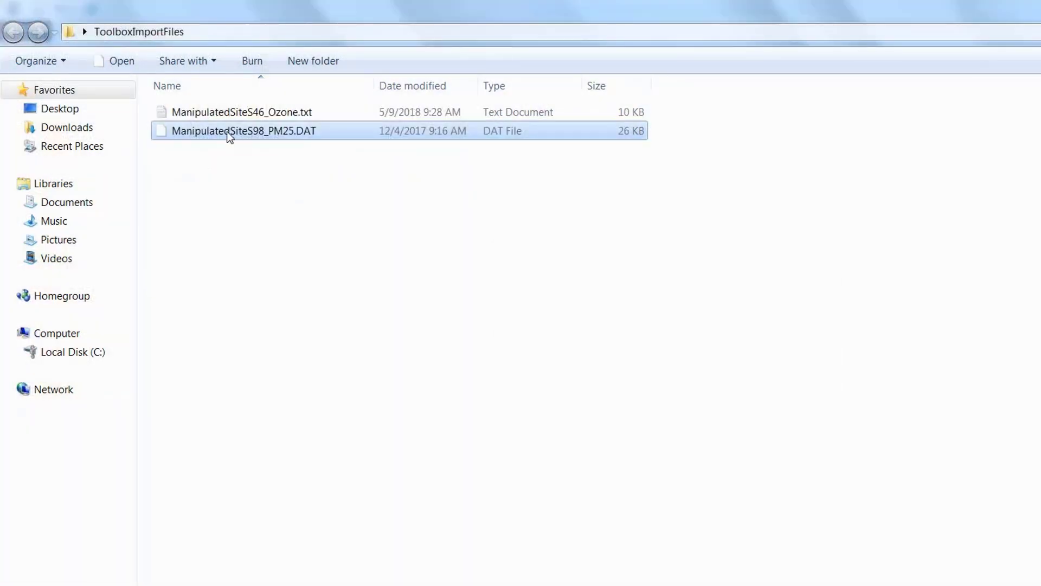
# - Change the extension of ManipulatedSiteS98_PM25.DAT to .txt and check the file's contents in Notepad
pyautogui.doubleClick(230, 132)
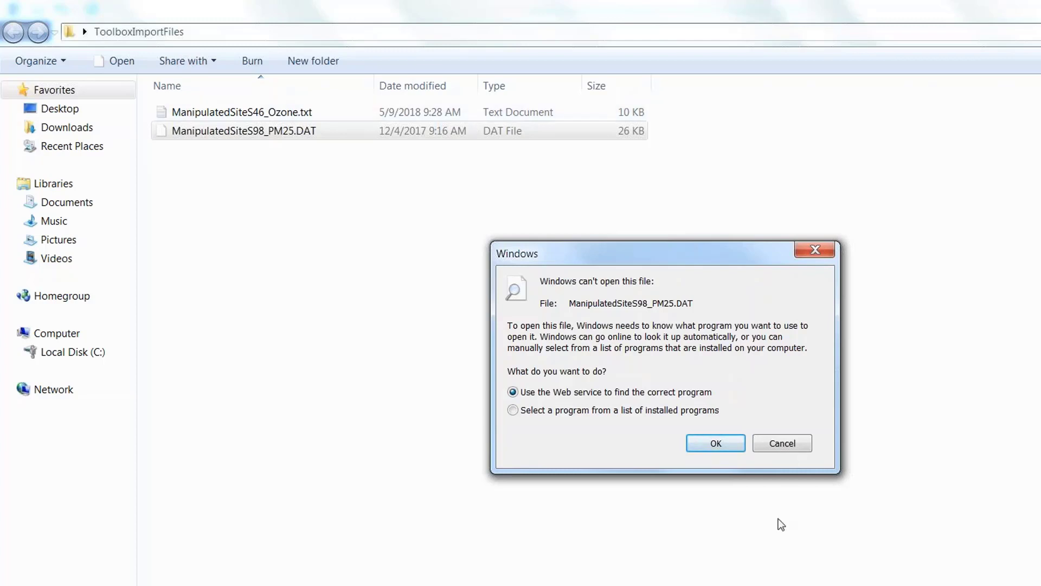
pyautogui.click(802, 447)
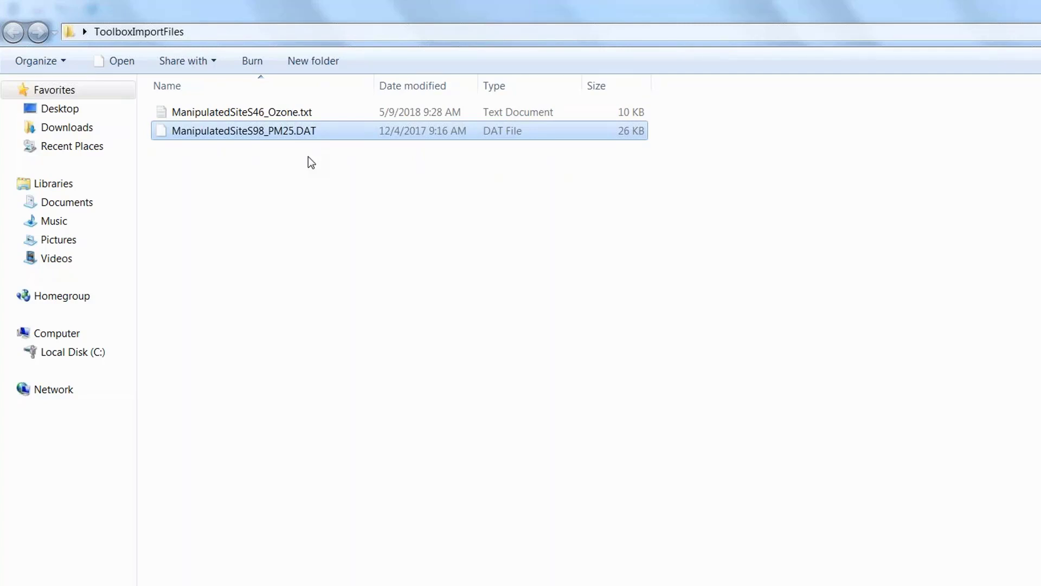
pyautogui.rightClick(307, 128)
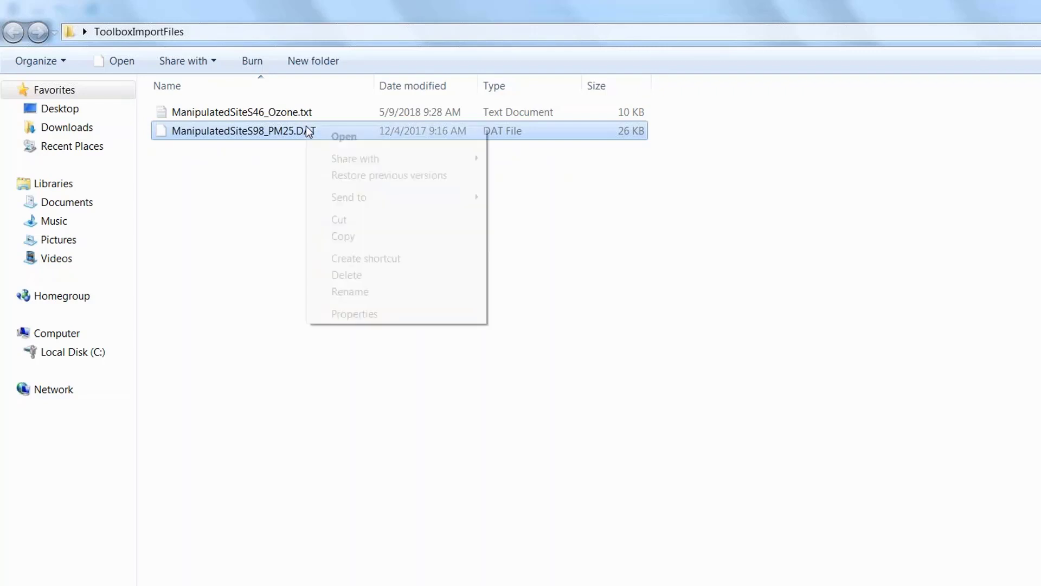
pyautogui.click(347, 292)
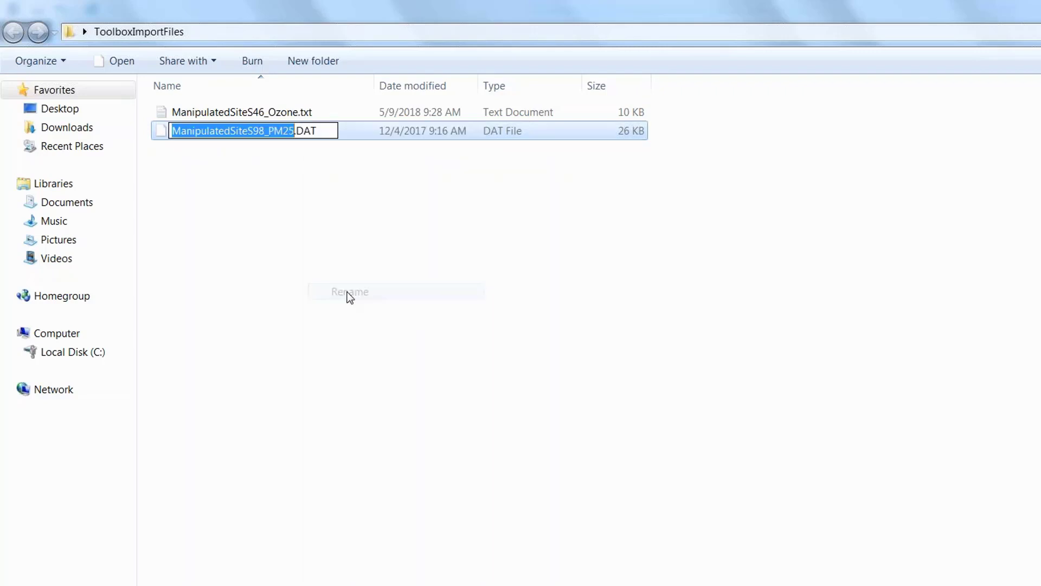
pyautogui.click(299, 134)
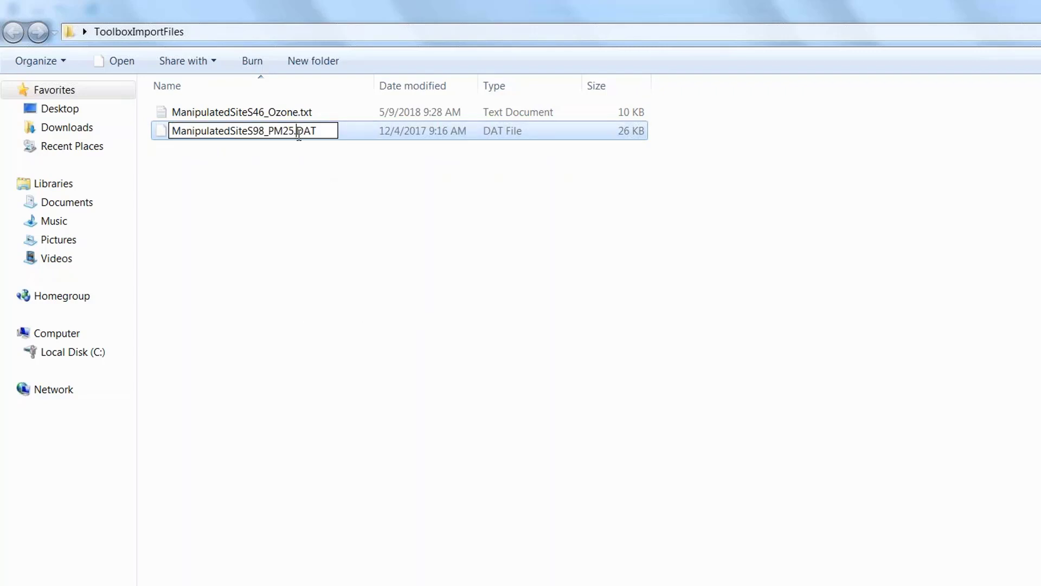
pyautogui.moveTo(297, 131); pyautogui.dragTo(323, 132)
pyautogui.write('txt')
pyautogui.press('Return')
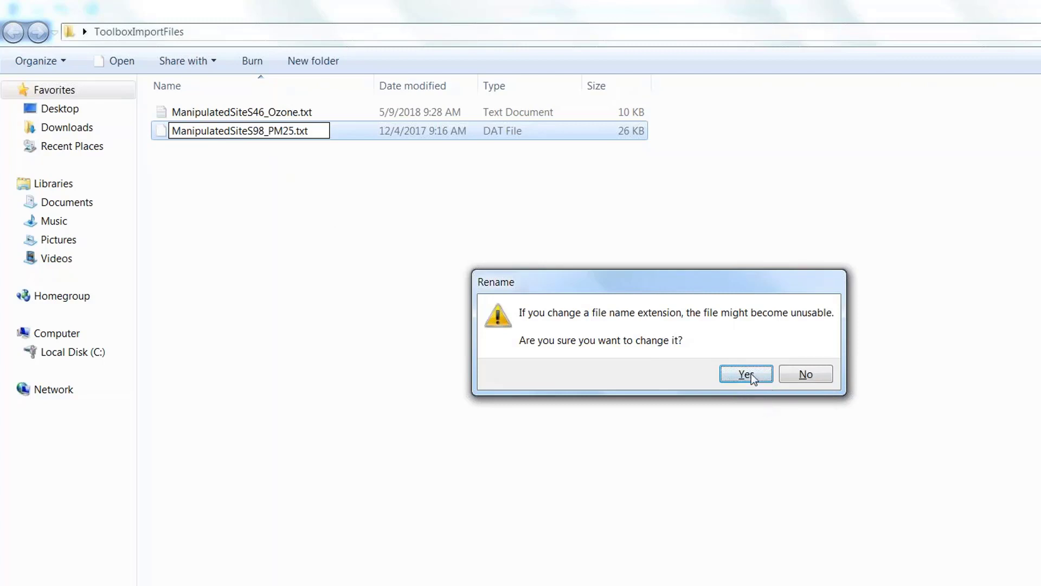
pyautogui.press('Return')
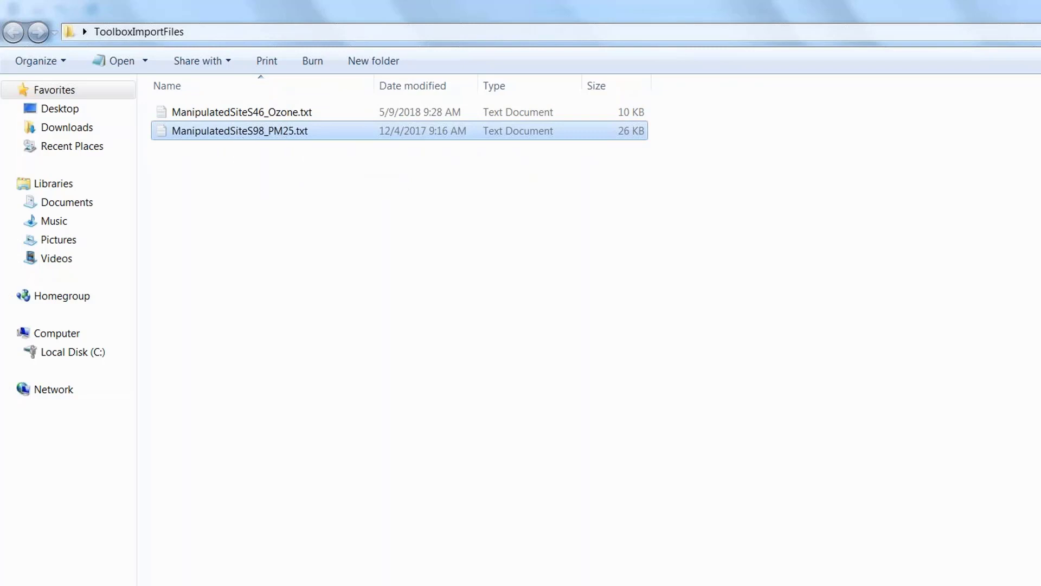
pyautogui.doubleClick(240, 131)
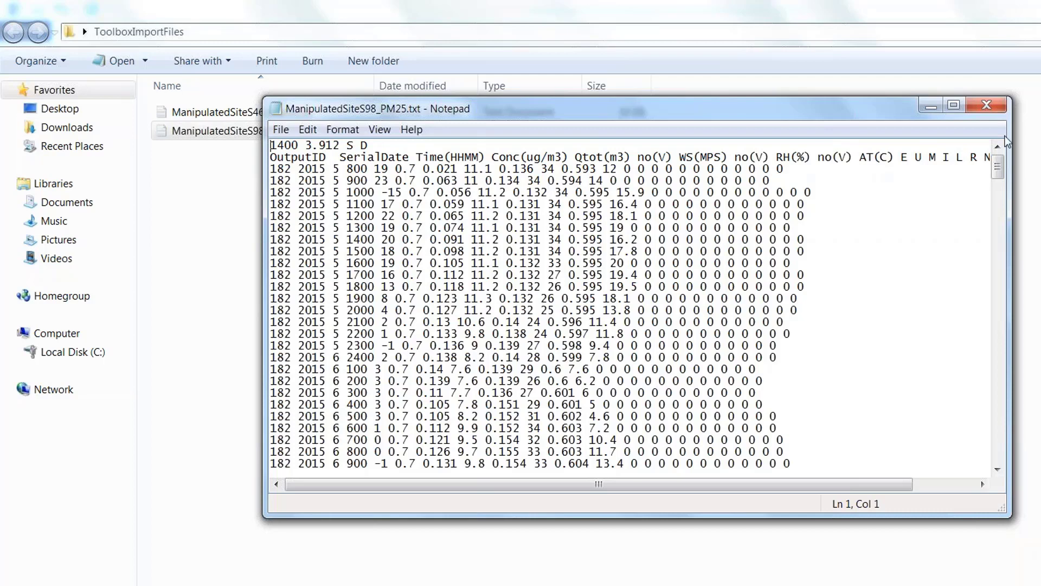
pyautogui.click(987, 107)
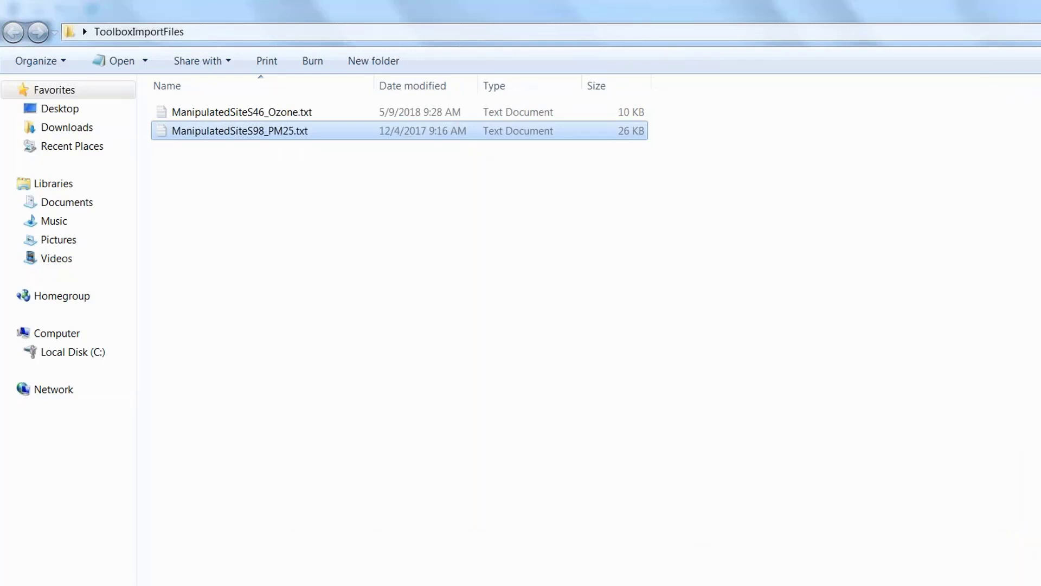
# - Start Excel 2013 with a blank workbook
pyautogui.click(16, 584)
pyautogui.moveTo(58, 384)
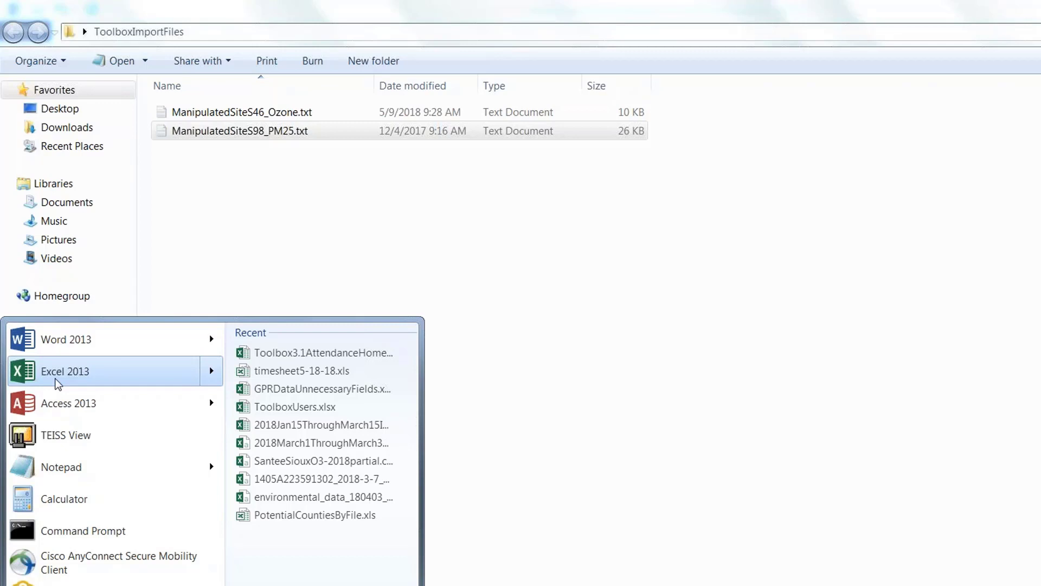
pyautogui.click(57, 374)
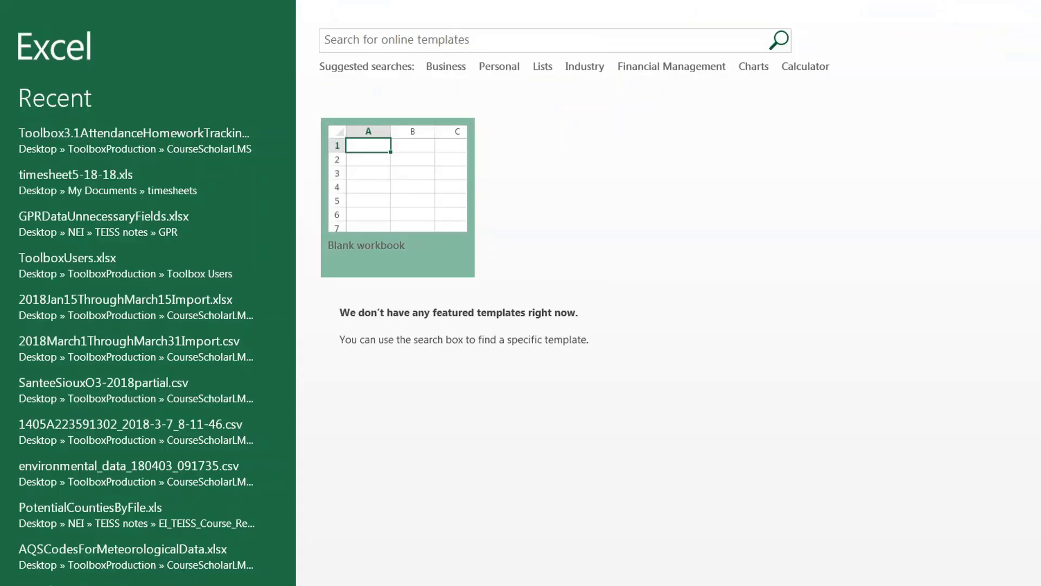
pyautogui.click(413, 206)
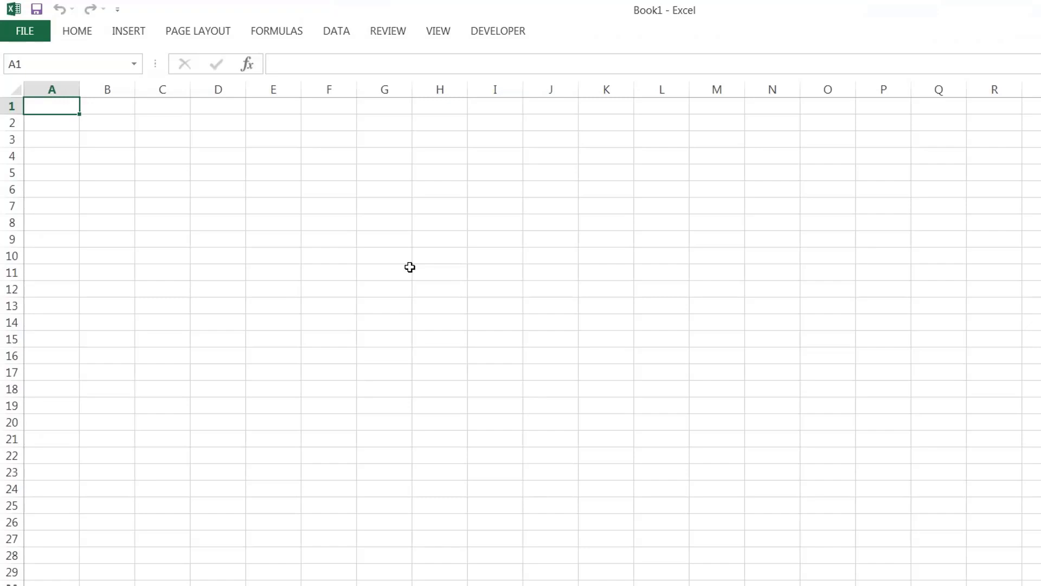
# - Start a text import of ManipulatedSiteS98_PM25.txt from the ToolboxImportFiles folder on the Desktop
pyautogui.click(347, 33)
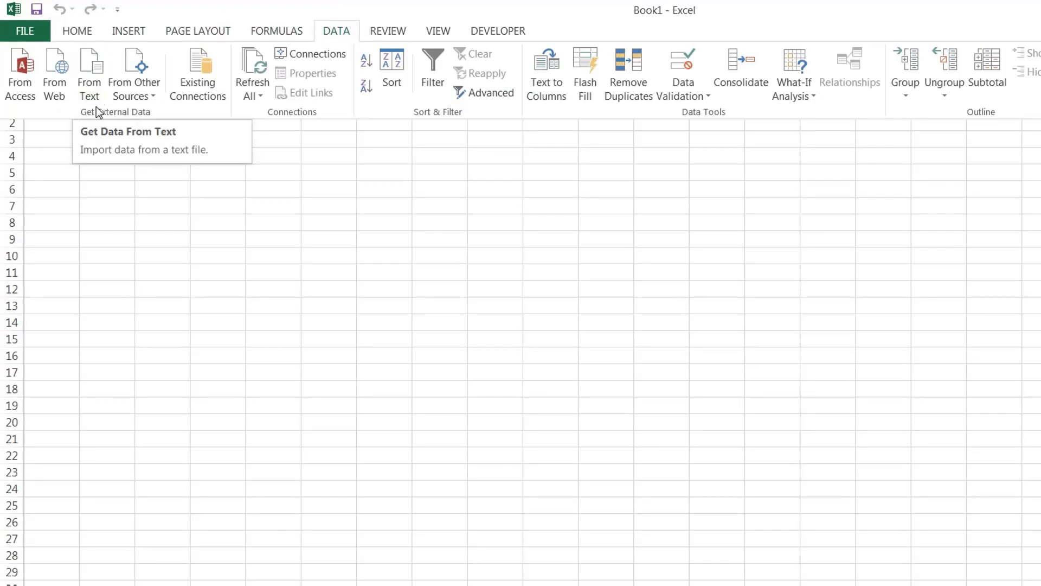
pyautogui.click(90, 70)
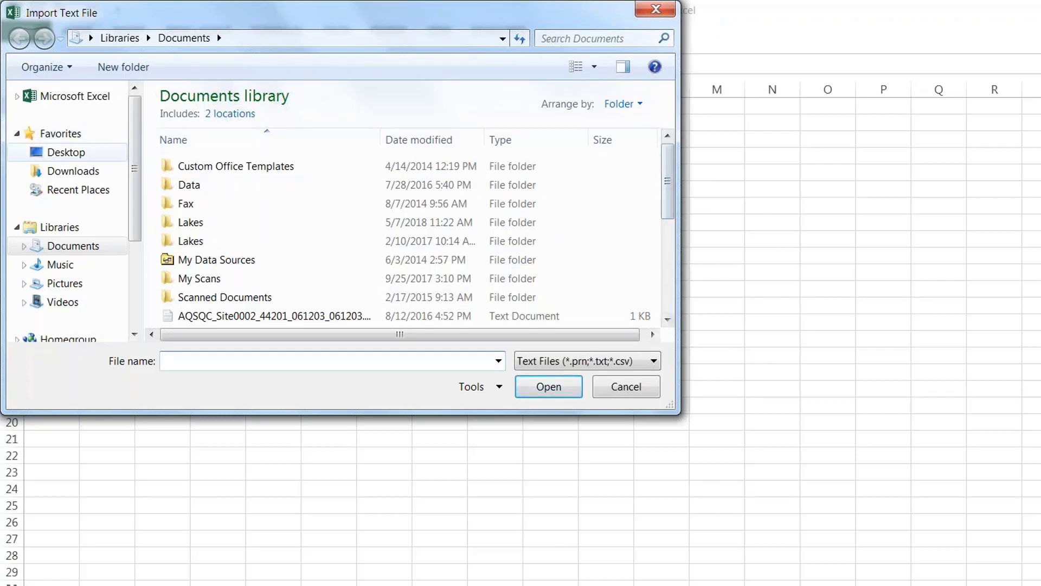
pyautogui.click(77, 154)
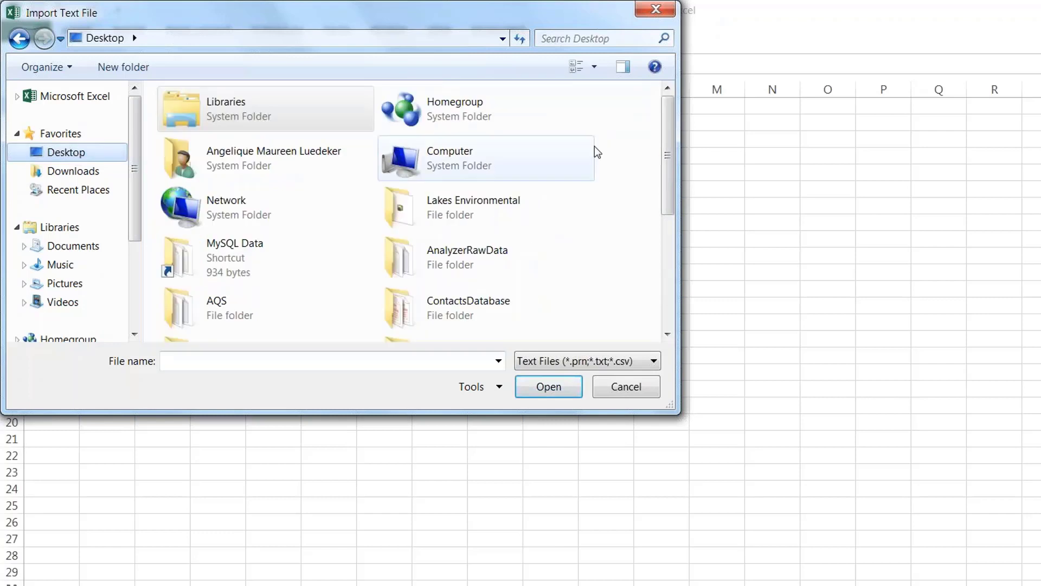
pyautogui.scroll(-5, 464, 169)
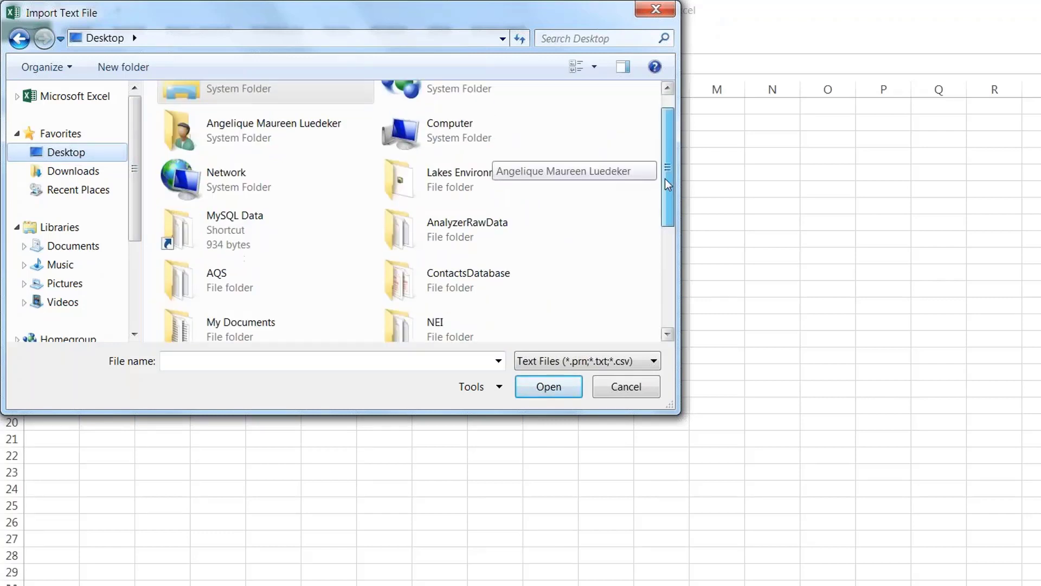
pyautogui.doubleClick(471, 188)
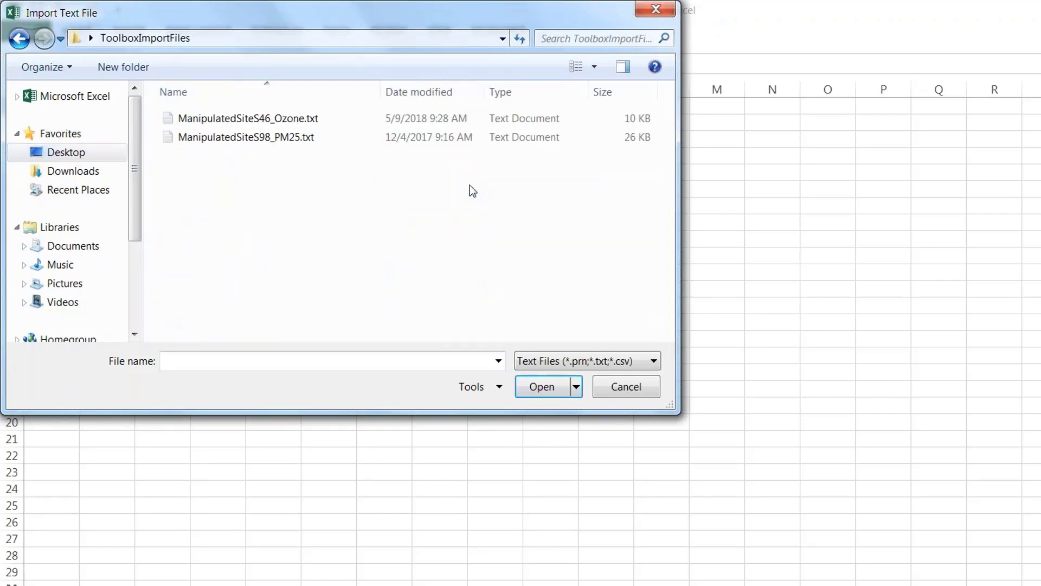
pyautogui.click(263, 141)
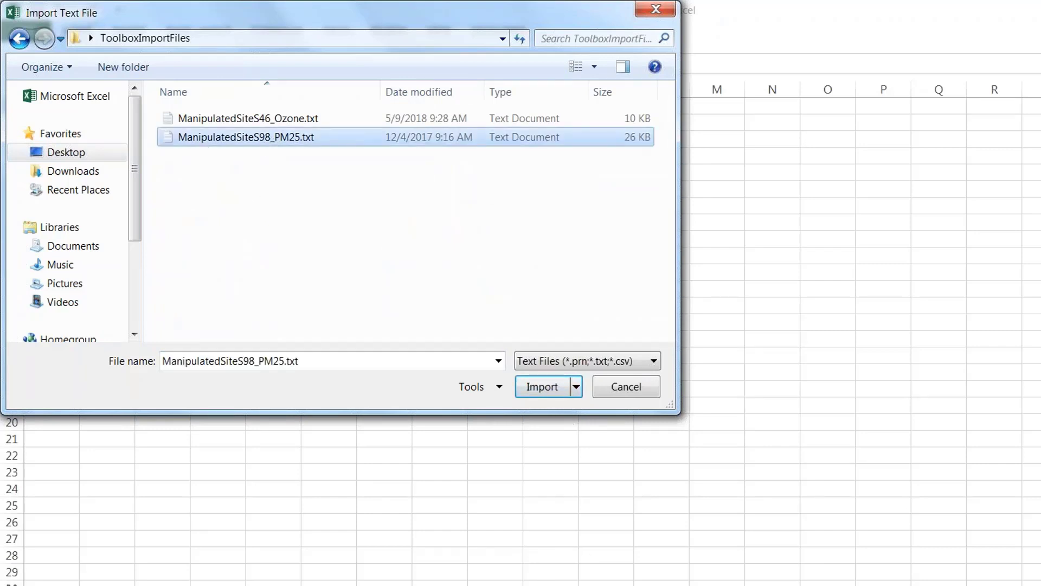
pyautogui.click(549, 389)
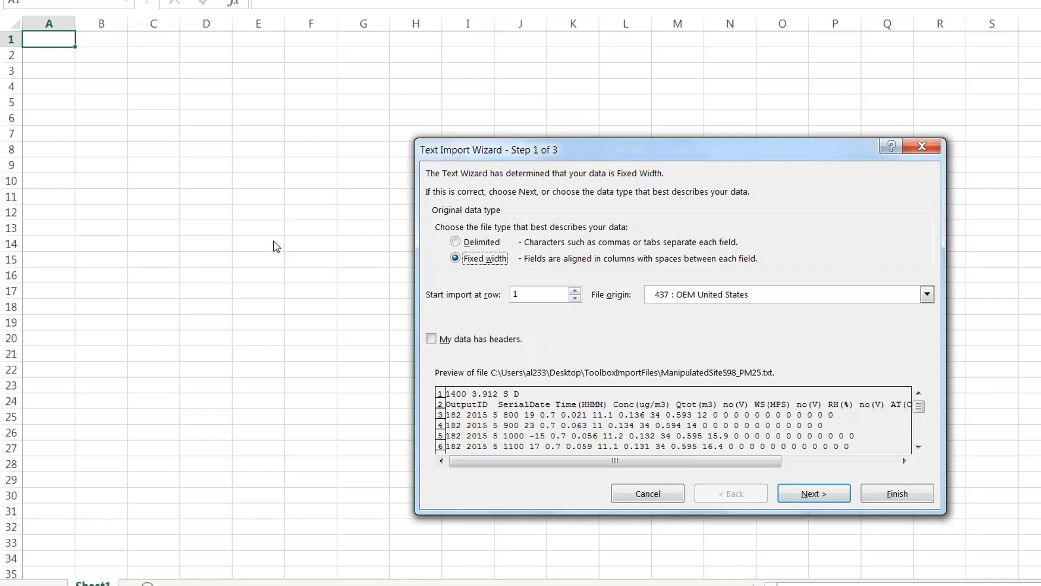
# - Set the import to Delimited, starting at row 2 with headers, and proceed to the delimiter settings
pyautogui.click(456, 242)
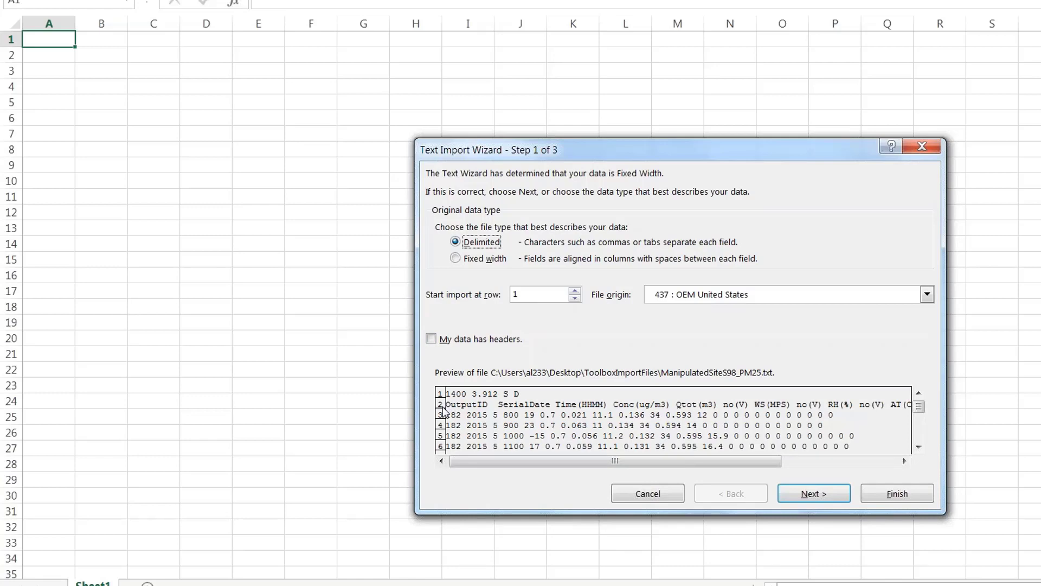
pyautogui.click(515, 295)
pyautogui.press('BackSpace')
pyautogui.write('2')
pyautogui.click(431, 339)
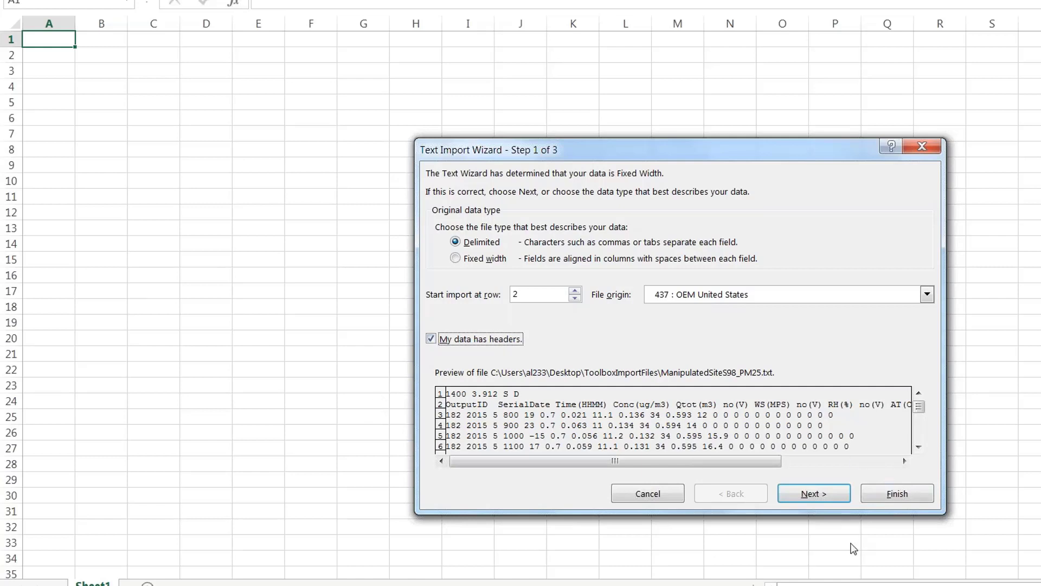
pyautogui.click(827, 498)
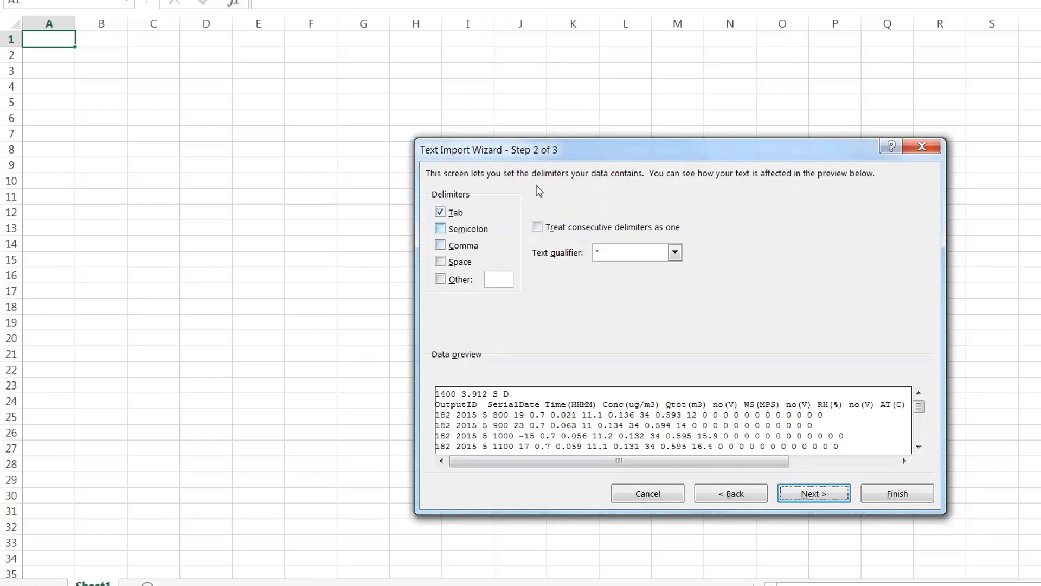
# - Use Space instead of Tab as the delimiter, treating consecutive delimiters as one, and check the columns in the data preview
pyautogui.click(440, 215)
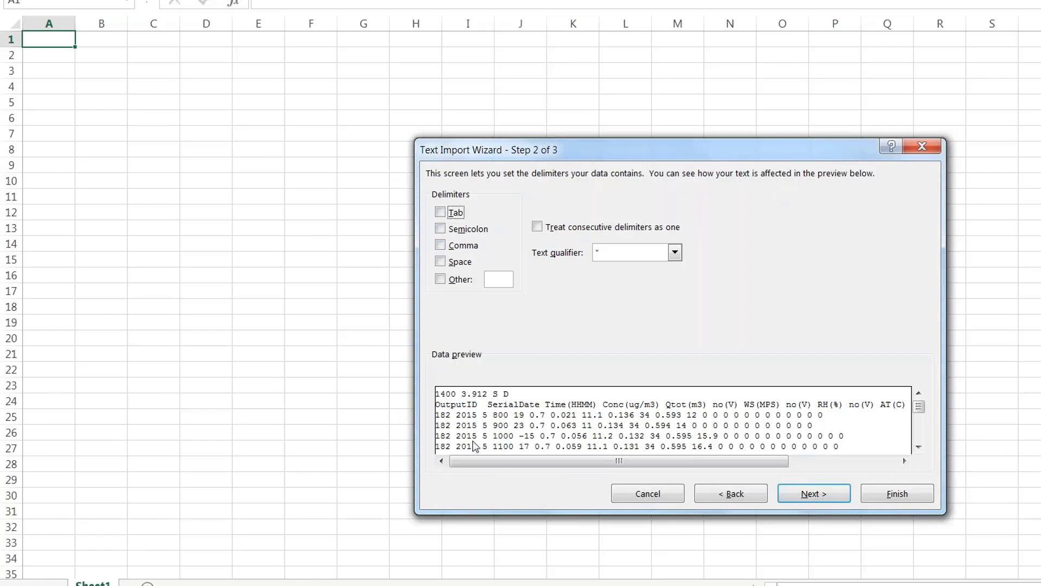
pyautogui.click(440, 263)
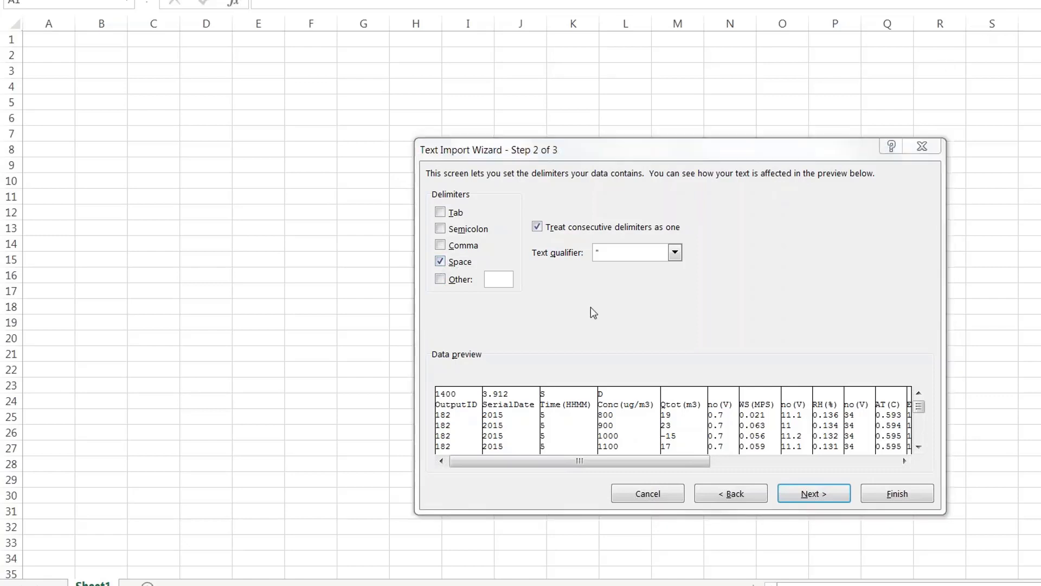
pyautogui.click(441, 262)
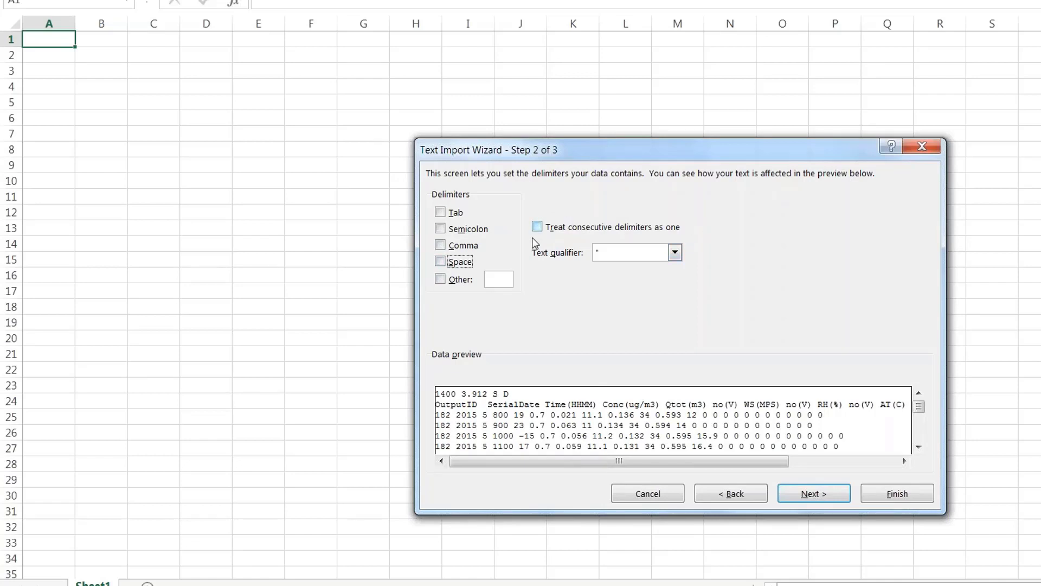
pyautogui.click(440, 263)
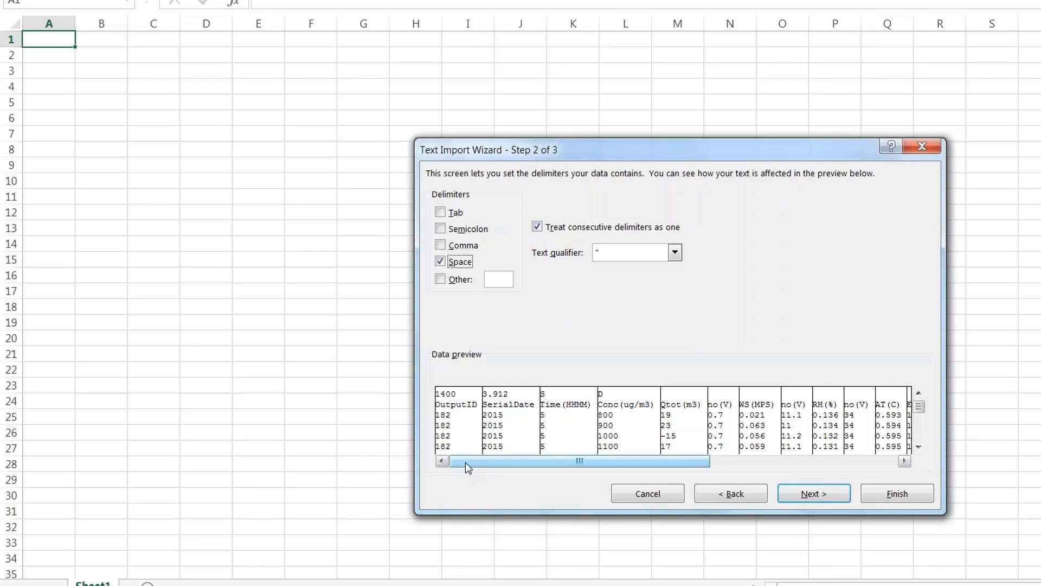
pyautogui.moveTo(465, 462); pyautogui.dragTo(689, 470)
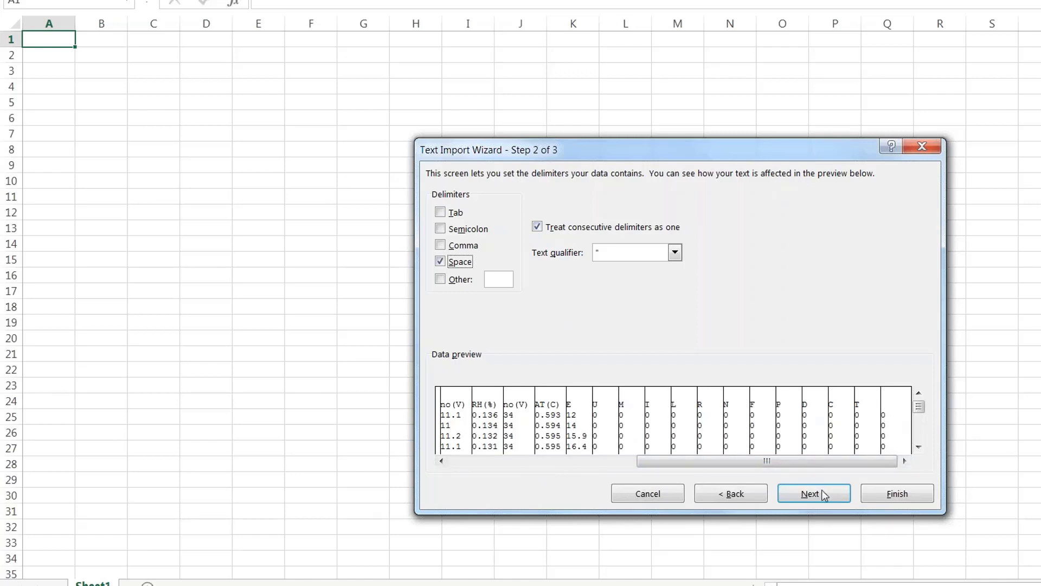
# - Stop treating consecutive delimiters as one and check the column headers against the data across the whole preview
pyautogui.moveTo(816, 464); pyautogui.dragTo(595, 471)
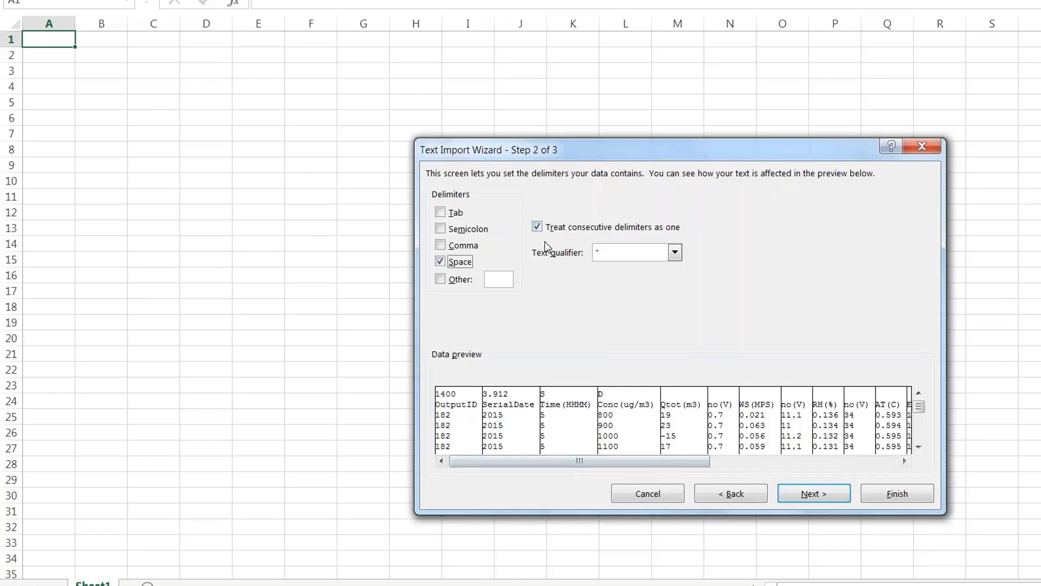
pyautogui.click(538, 227)
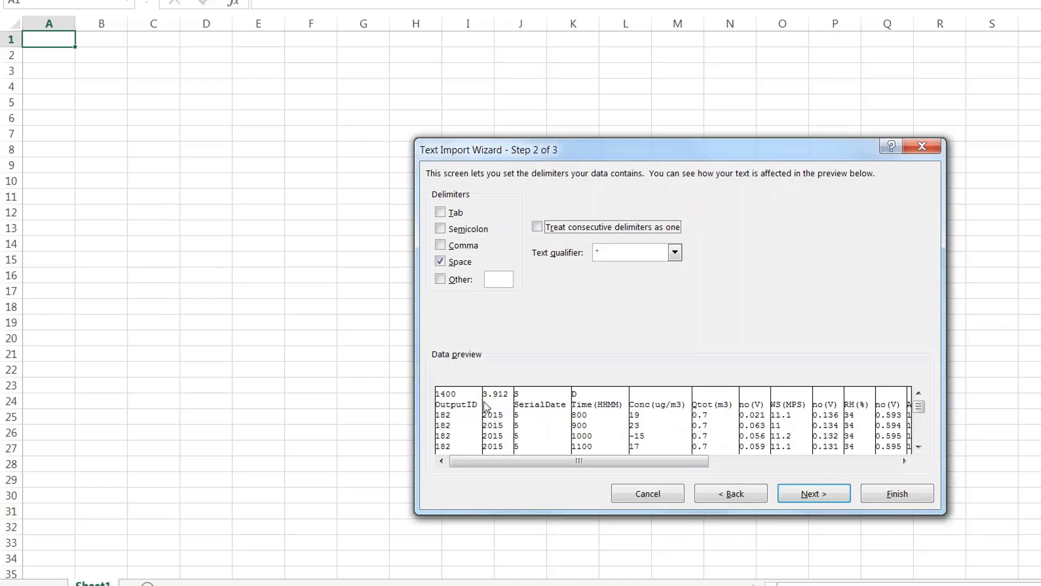
pyautogui.moveTo(486, 460); pyautogui.dragTo(676, 468)
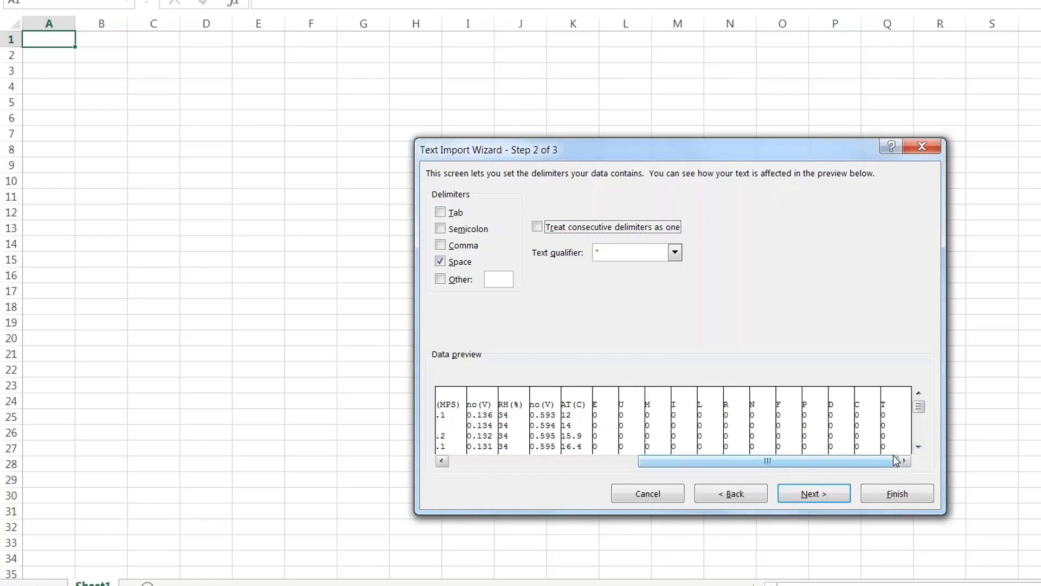
pyautogui.moveTo(830, 462); pyautogui.dragTo(609, 461)
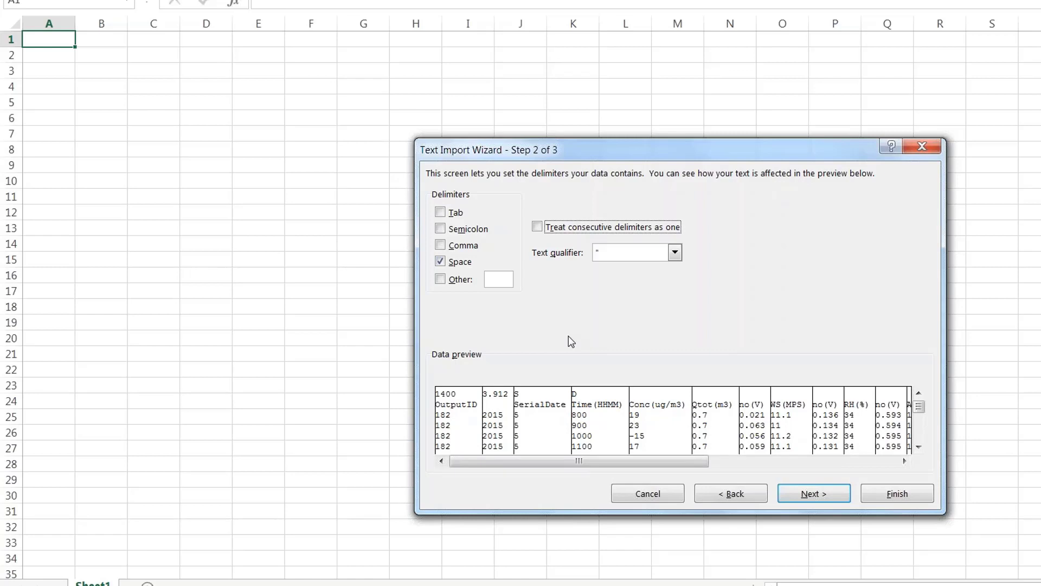
# - Finish the text import with General column format, placing the data in the existing worksheet at =$A$1
pyautogui.click(836, 496)
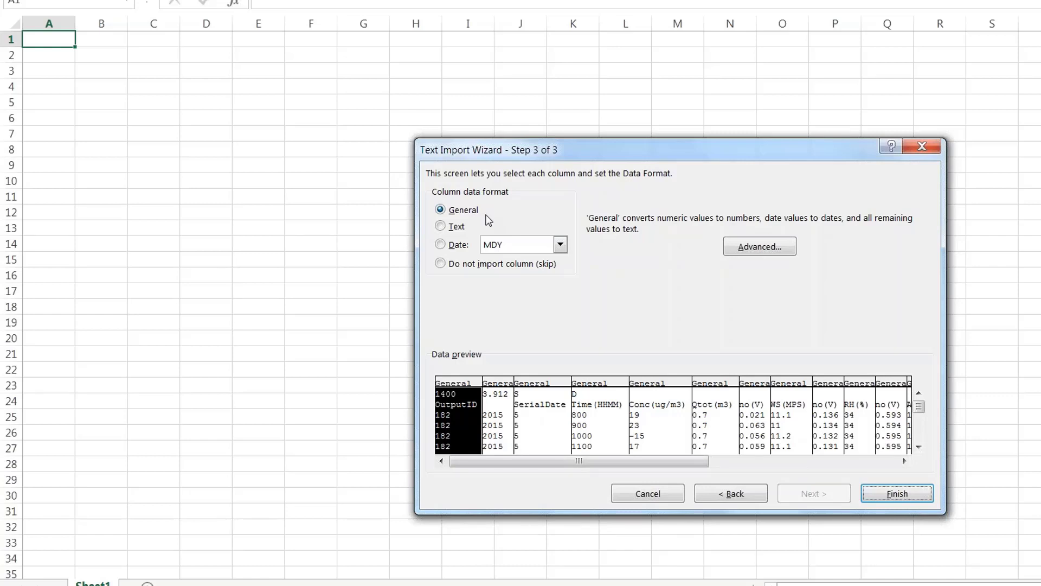
pyautogui.click(918, 493)
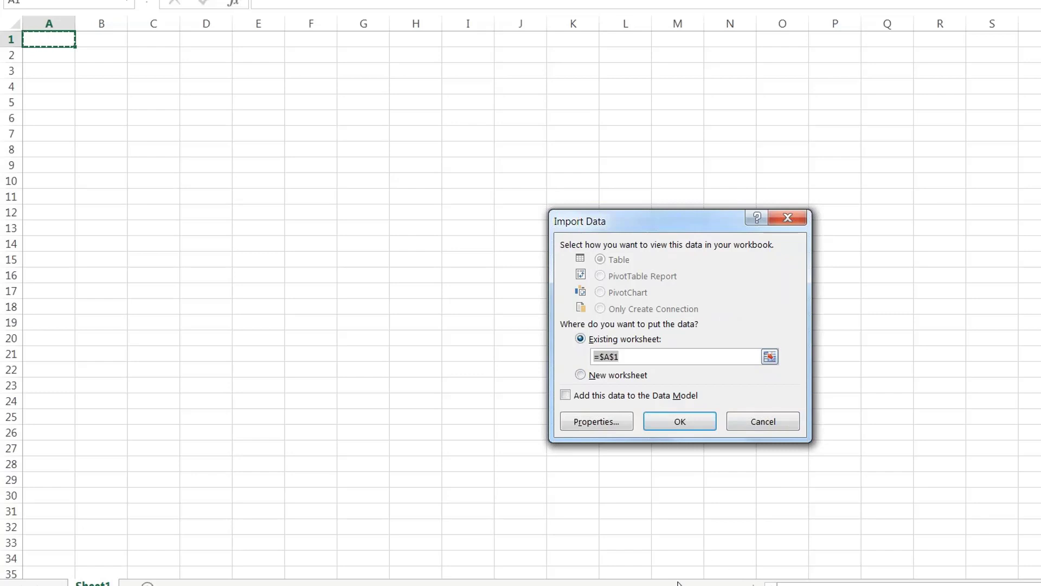
pyautogui.click(673, 427)
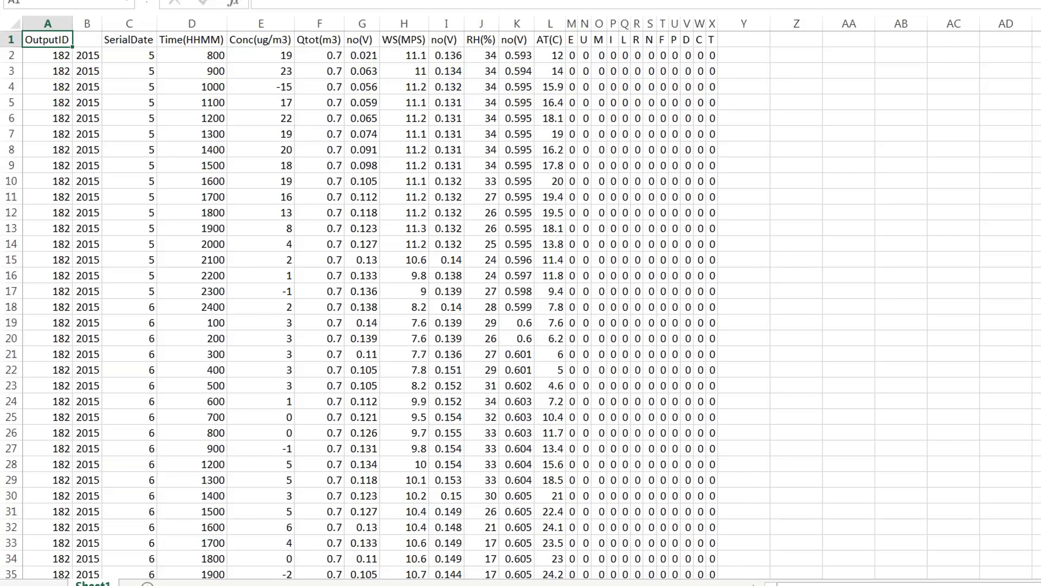
# - Switch to the Word notes, read the import notes and spreadsheet file checklist, and return to the Excel workbook
pyautogui.moveTo(297, 585)
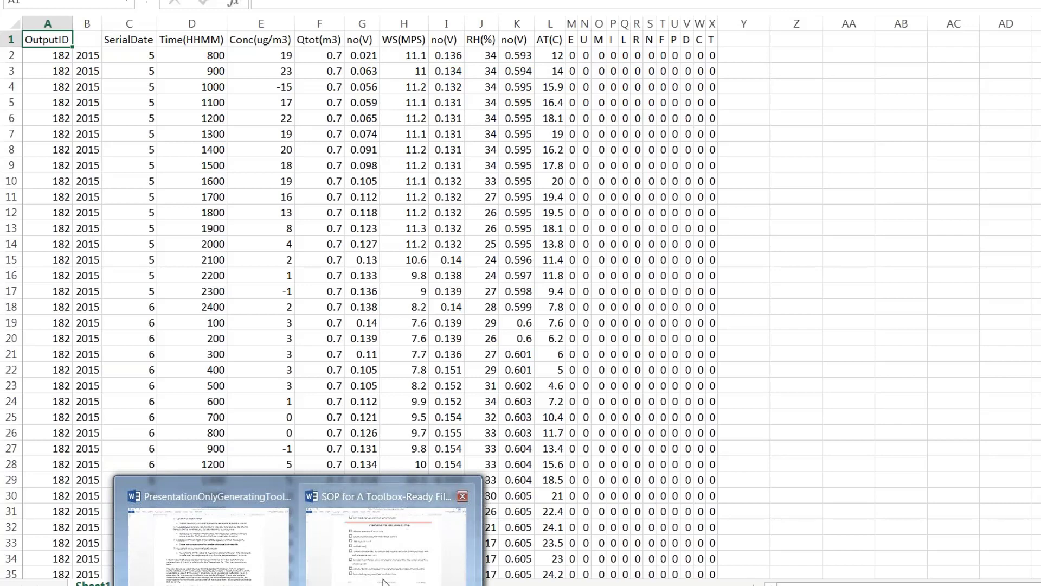
pyautogui.moveTo(384, 582)
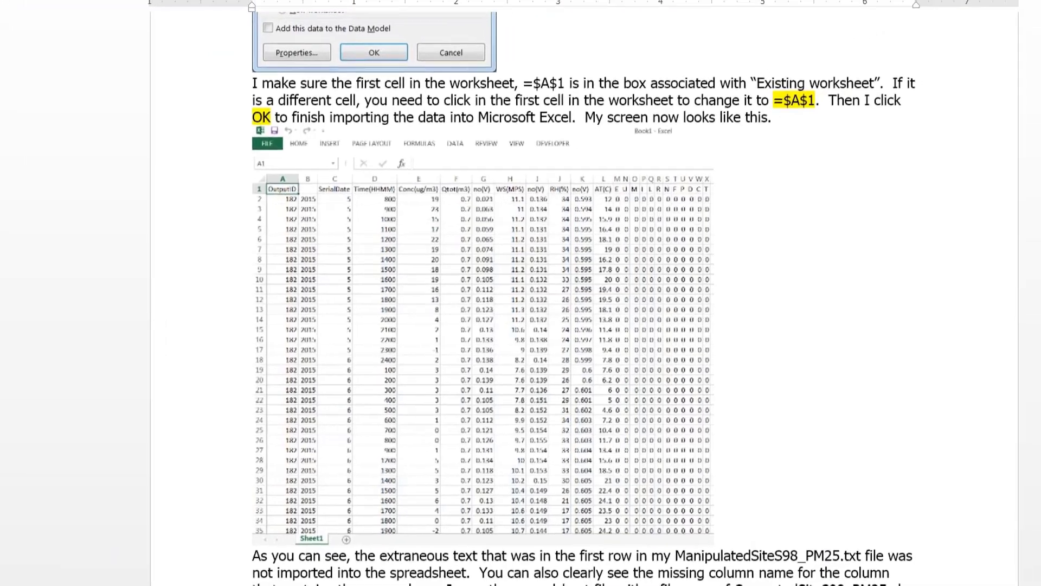
pyautogui.scroll(-10, 232, 121)
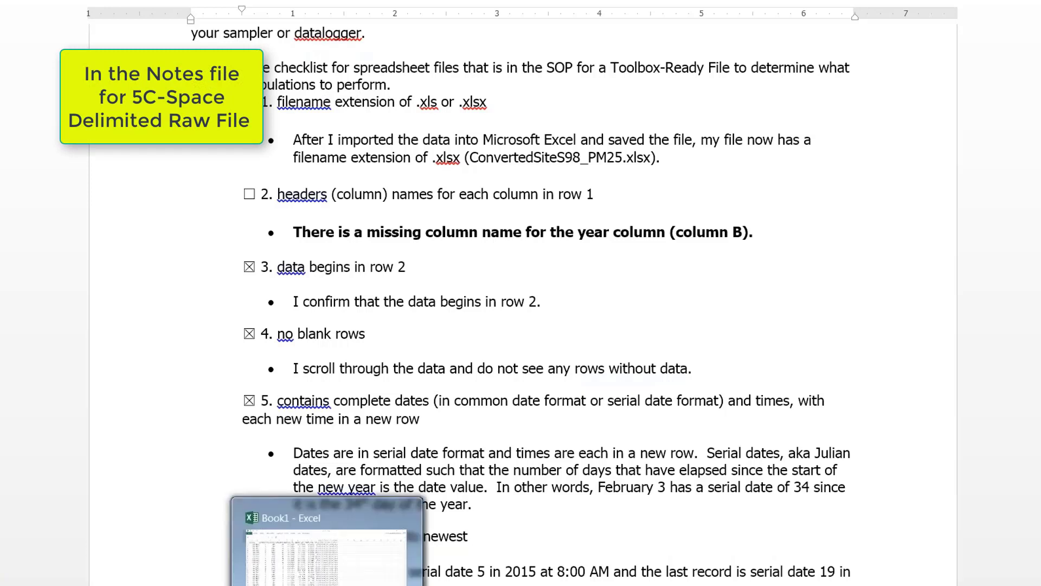
pyautogui.click(326, 581)
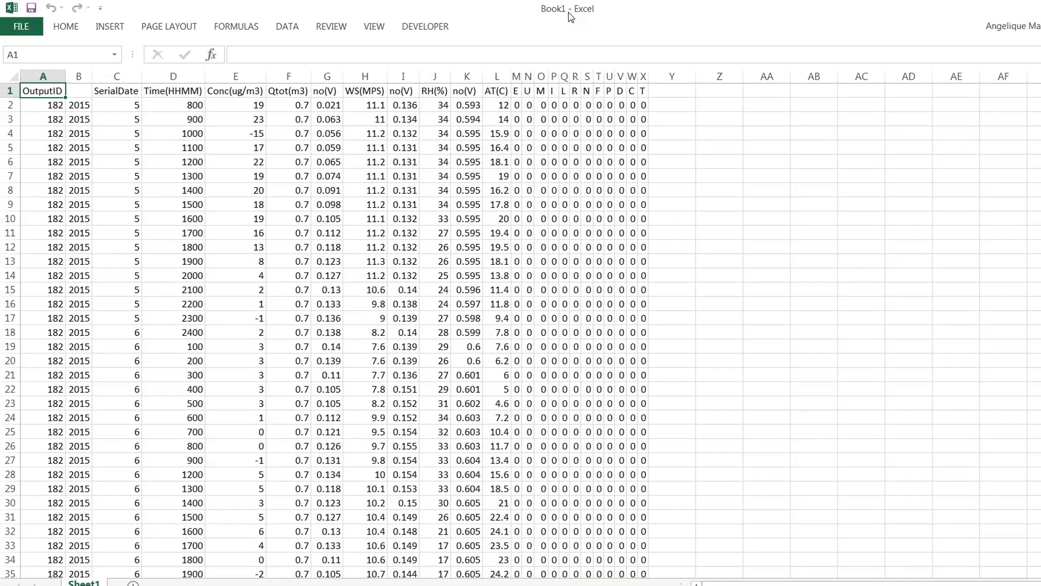
# - Save the workbook as ConvertedSiteS98_PM25 in Excel Workbook (*.xlsx) format in the ToolboxImportFiles folder on the Desktop
pyautogui.click(32, 10)
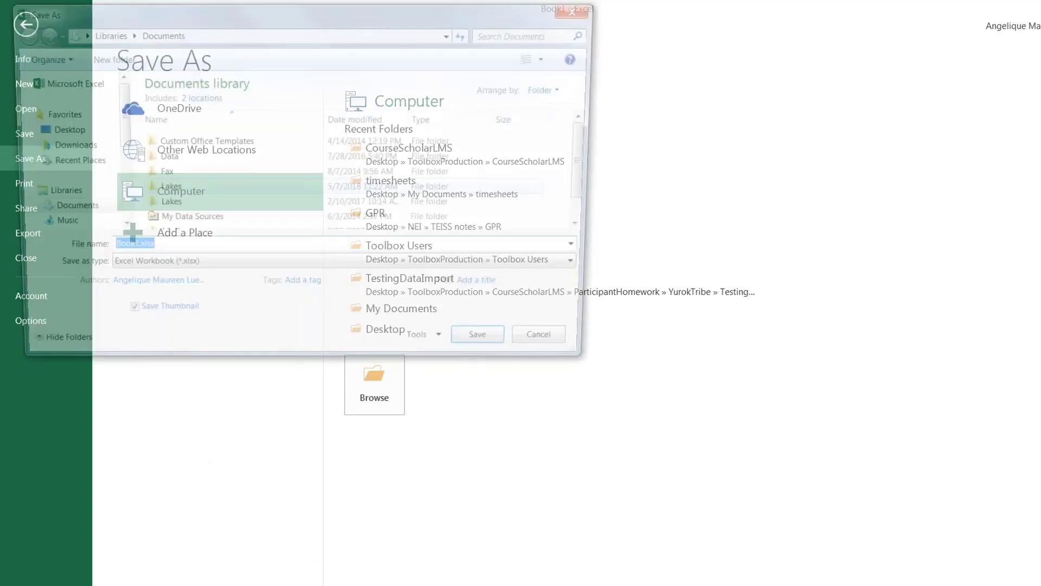
pyautogui.click(64, 133)
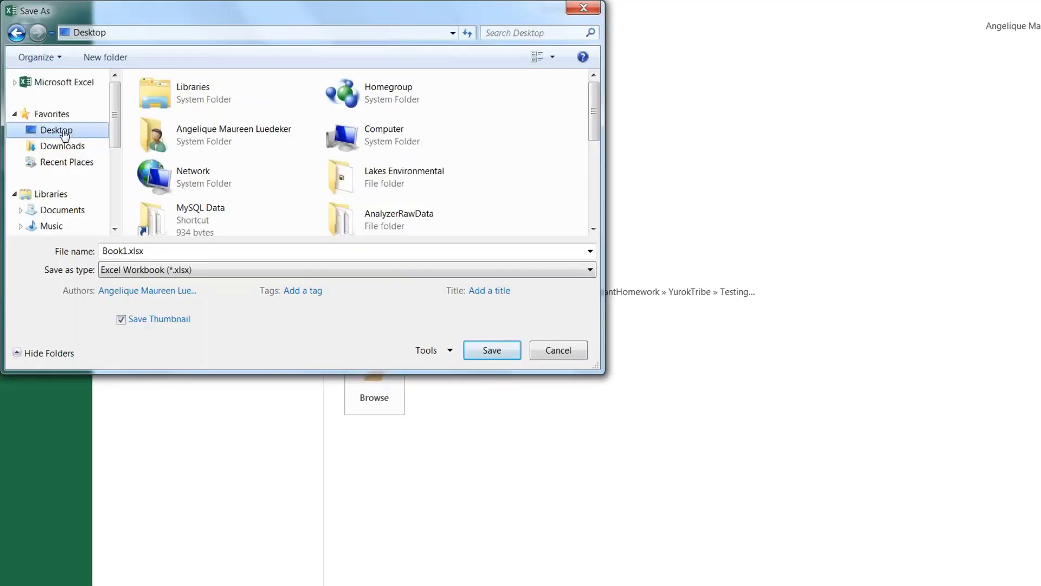
pyautogui.scroll(-5, 399, 176)
pyautogui.click(399, 176)
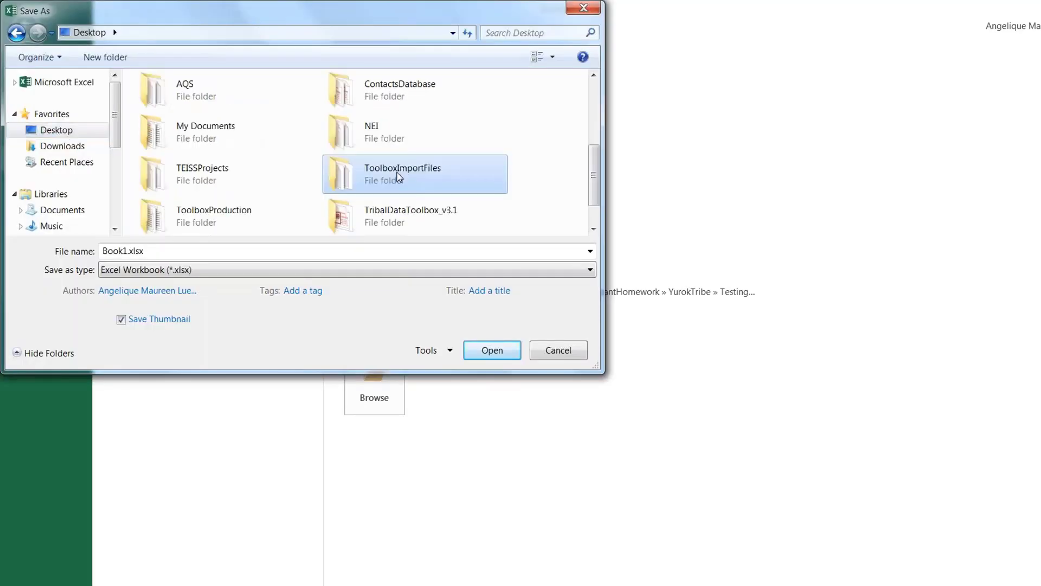
pyautogui.doubleClick(398, 176)
pyautogui.write('Manipulated')
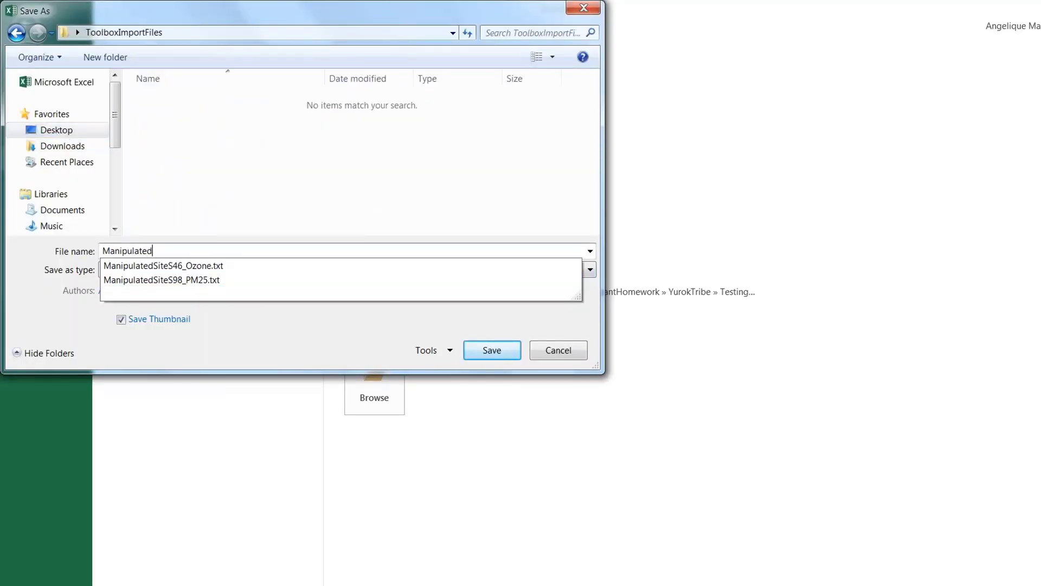
pyautogui.write('S')
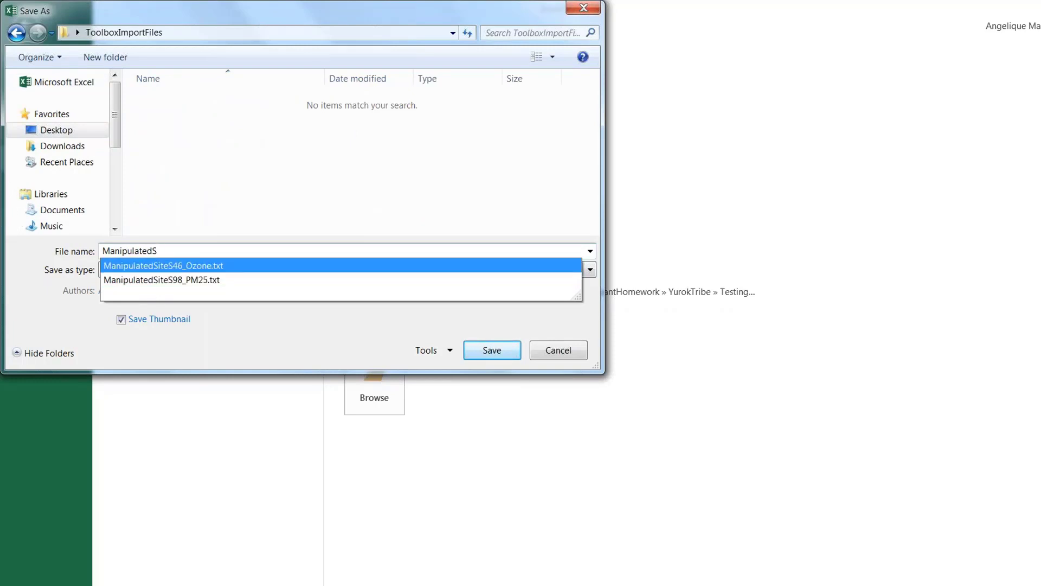
pyautogui.moveTo(104, 250); pyautogui.dragTo(172, 249)
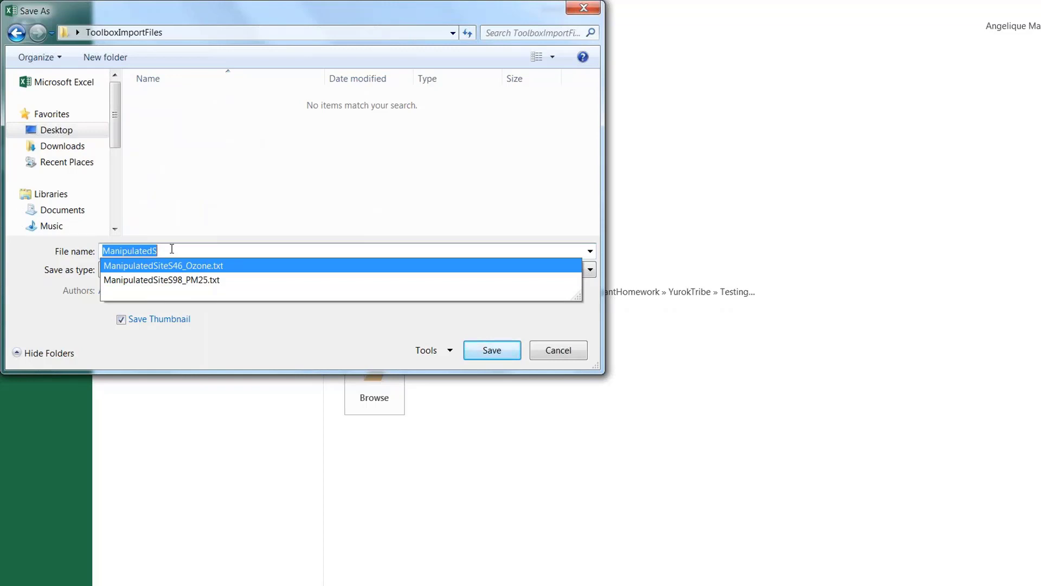
pyautogui.write('ConvertedSiteS98_PM25')
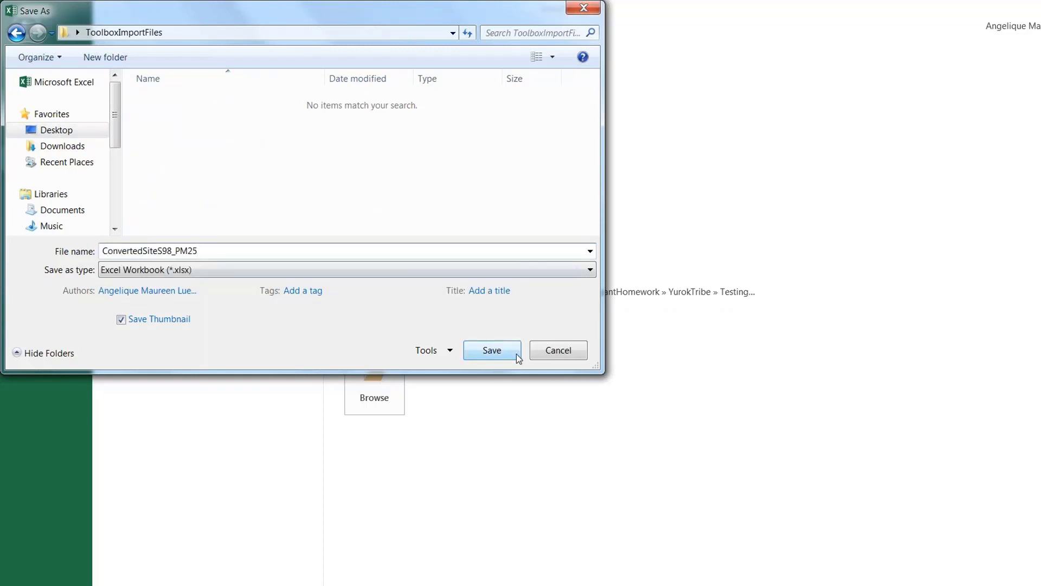
pyautogui.click(517, 354)
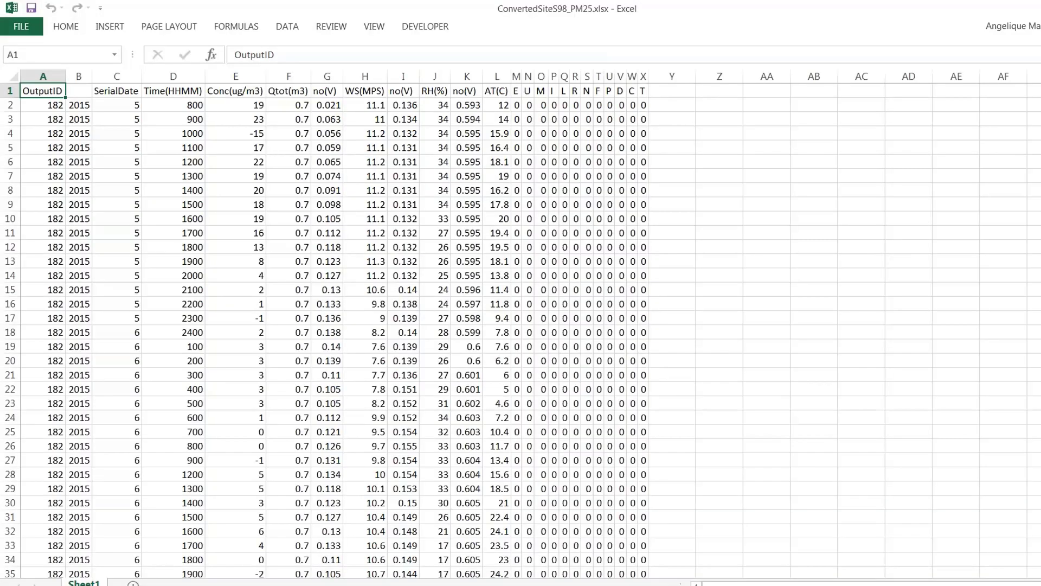
# - Compare the Excel workbook with the Word checklist items on filename extension and row 1 column names, examining cell B1
pyautogui.moveTo(269, 585)
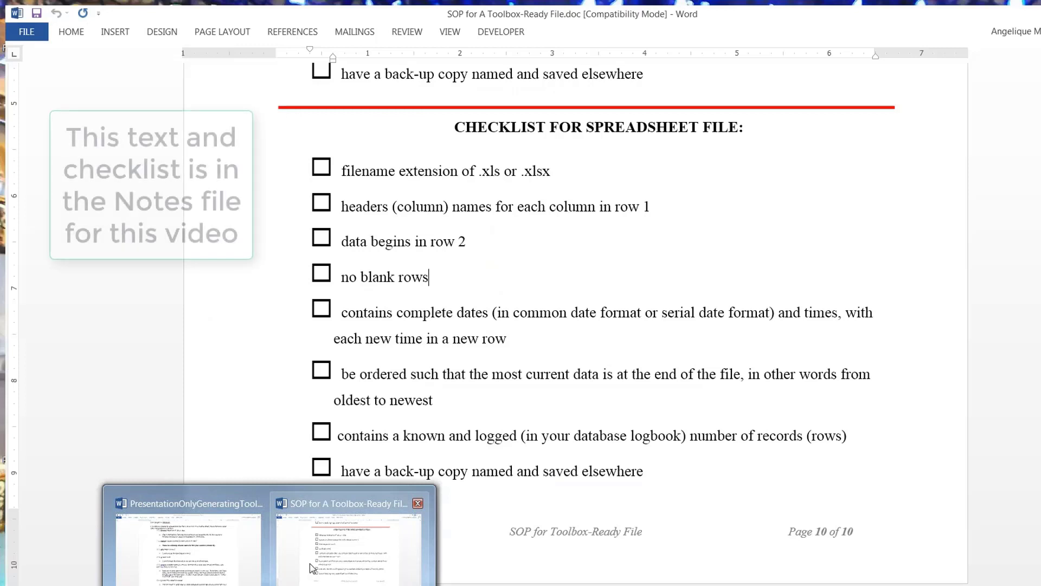
pyautogui.click(188, 548)
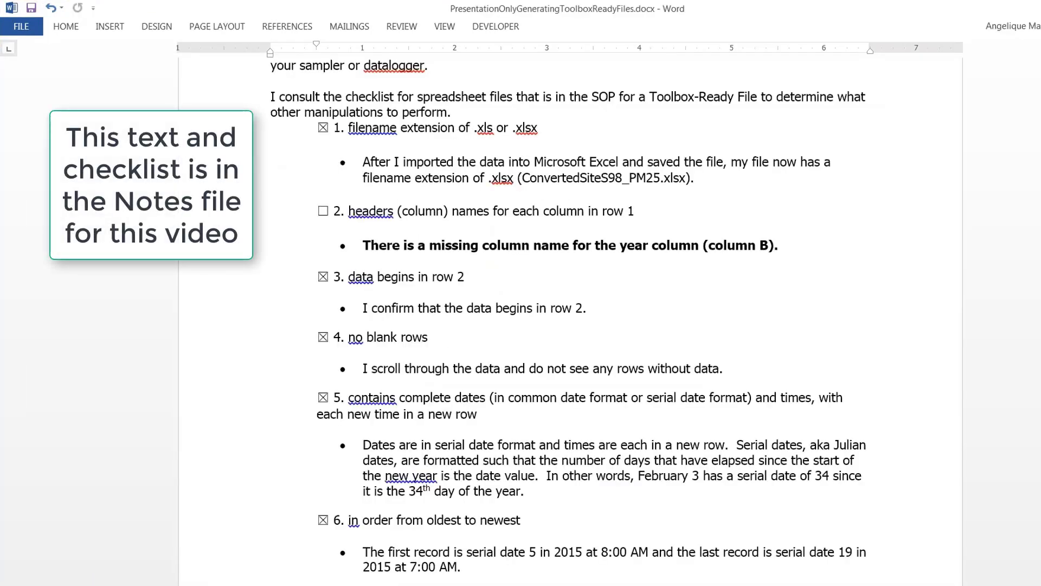
pyautogui.moveTo(394, 585)
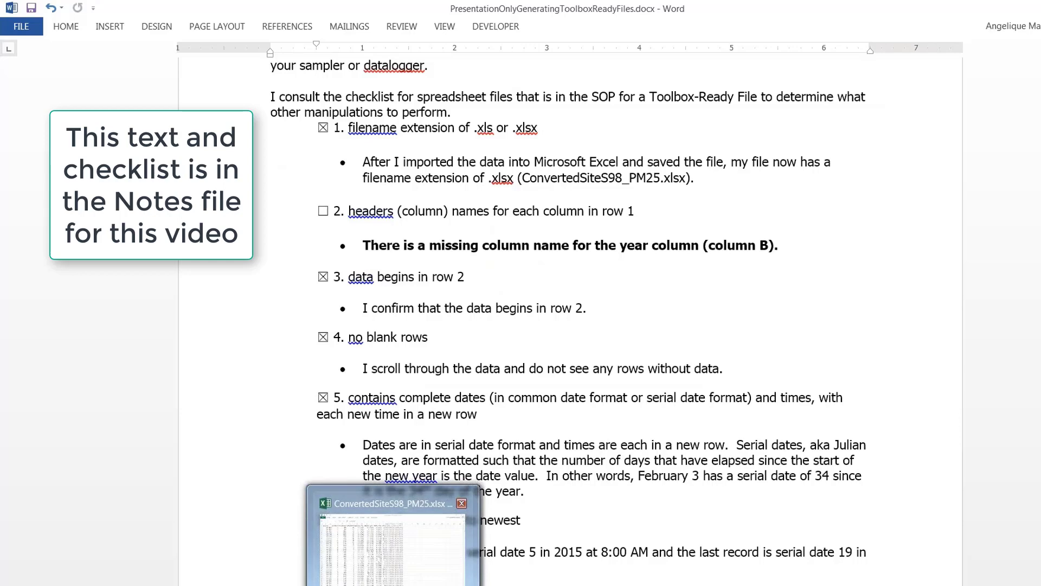
pyautogui.click(393, 585)
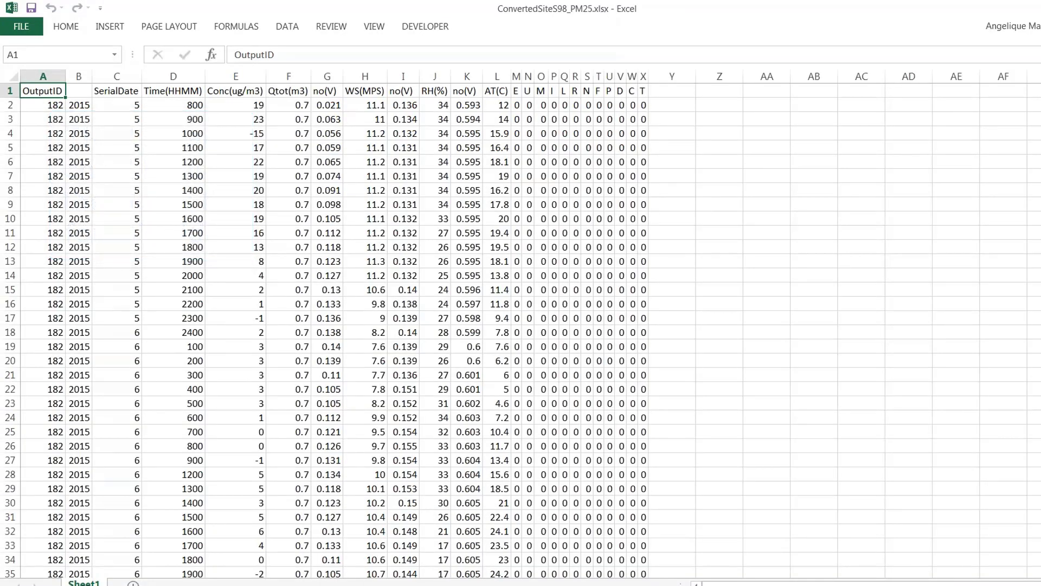
pyautogui.moveTo(269, 585)
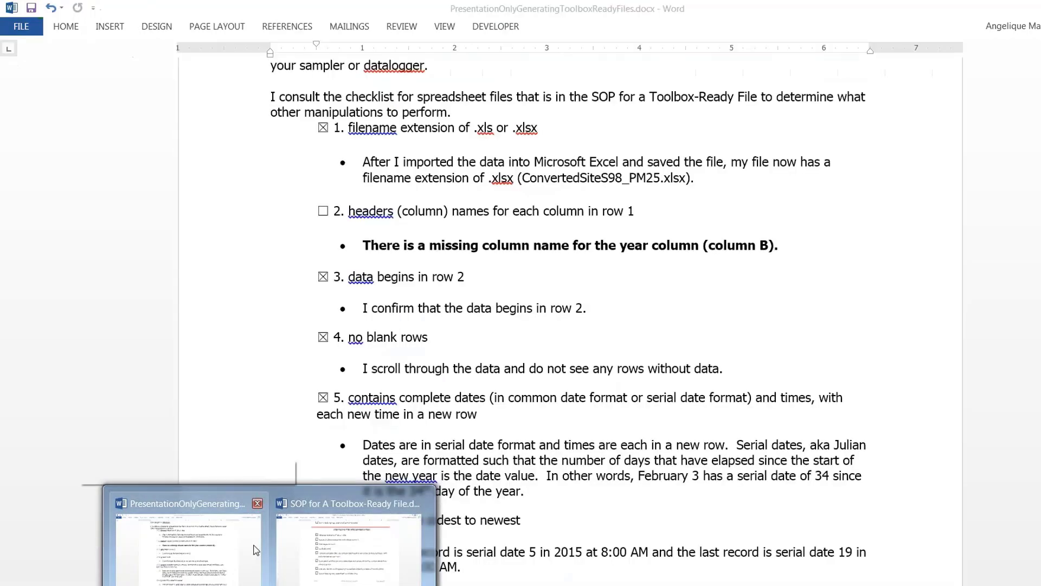
pyautogui.click(256, 549)
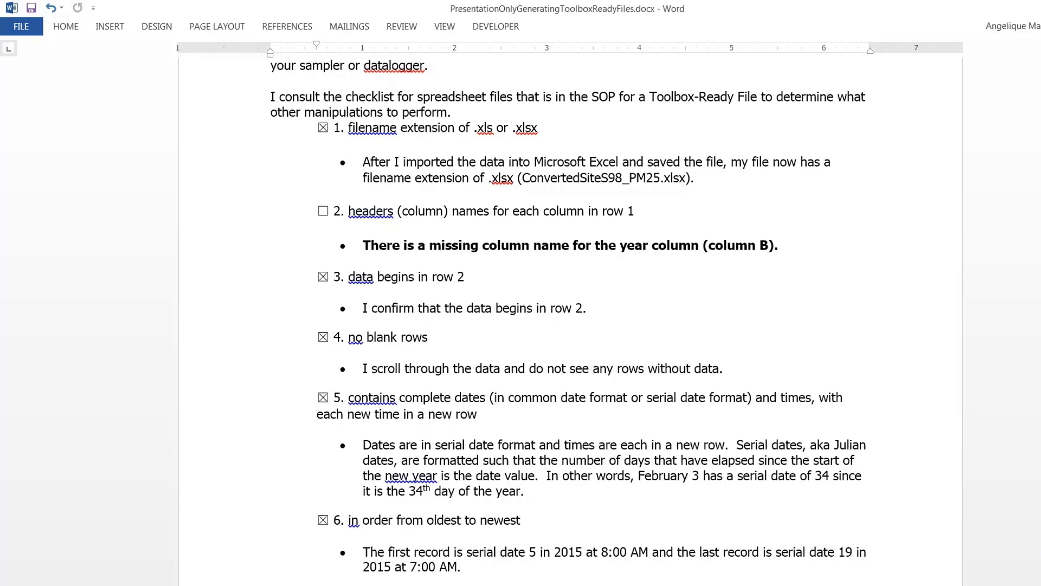
pyautogui.click(394, 585)
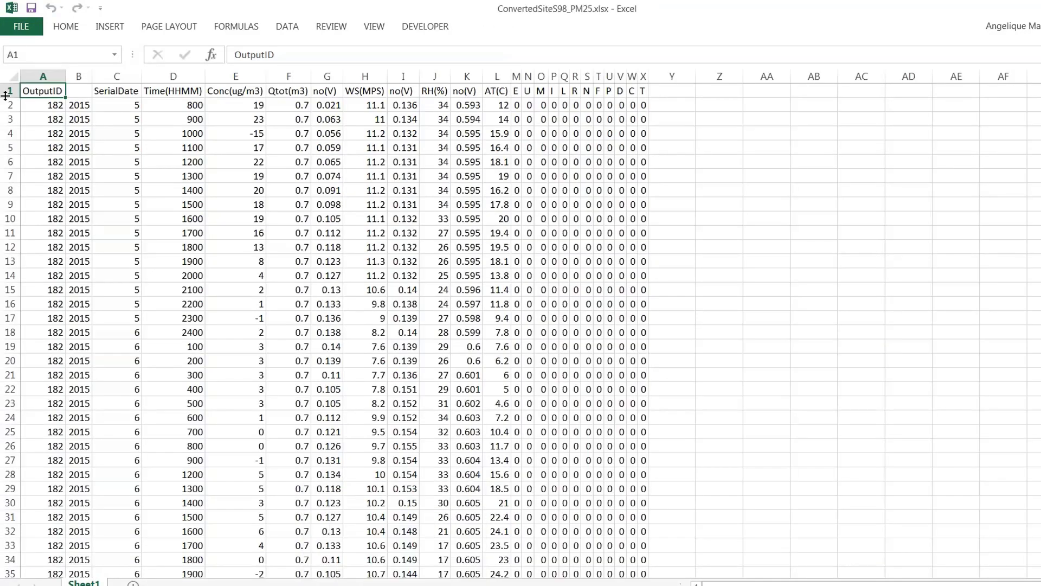
pyautogui.click(81, 91)
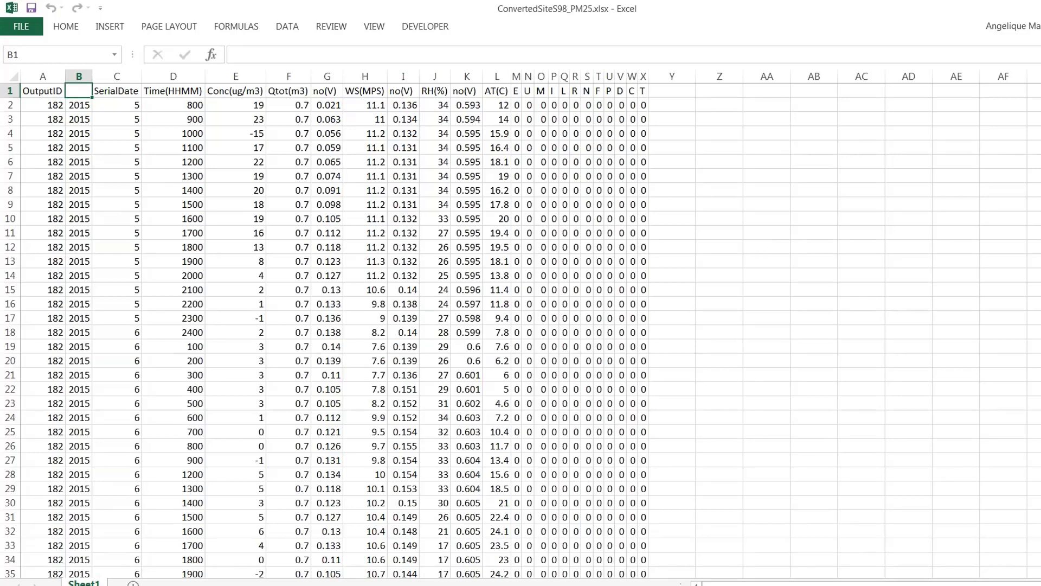
# - Compare the Excel worksheet with the Word checklist item on data beginning in row 2, and return to the Word notes
pyautogui.moveTo(270, 585)
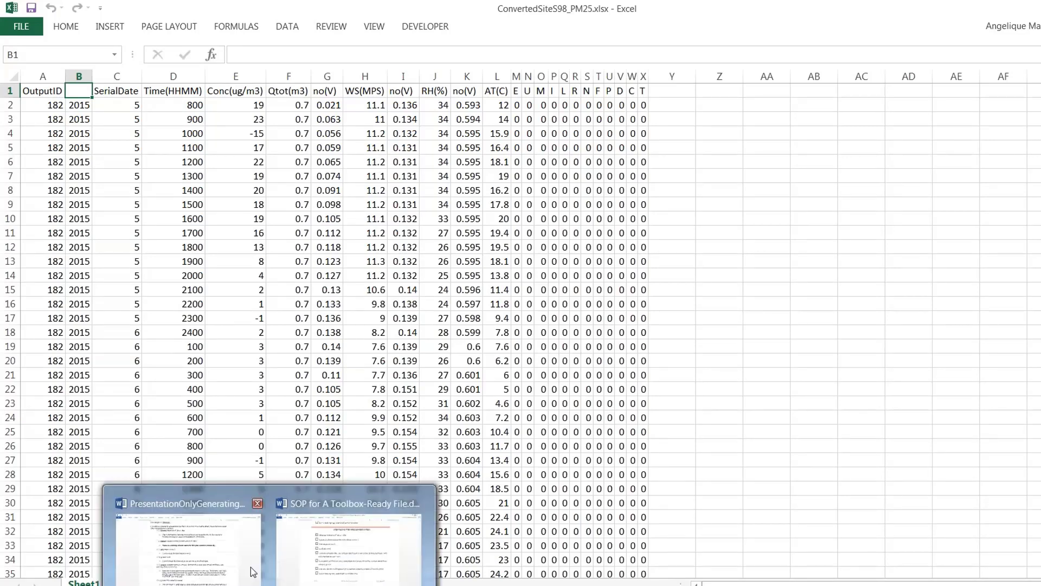
pyautogui.click(235, 560)
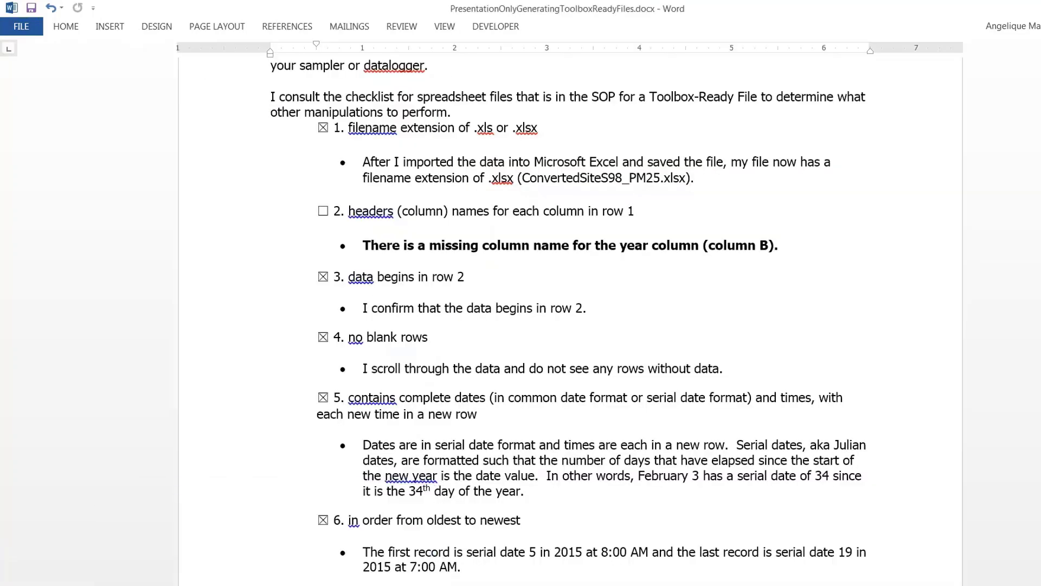
pyautogui.hotkey('alt', 'Tab')
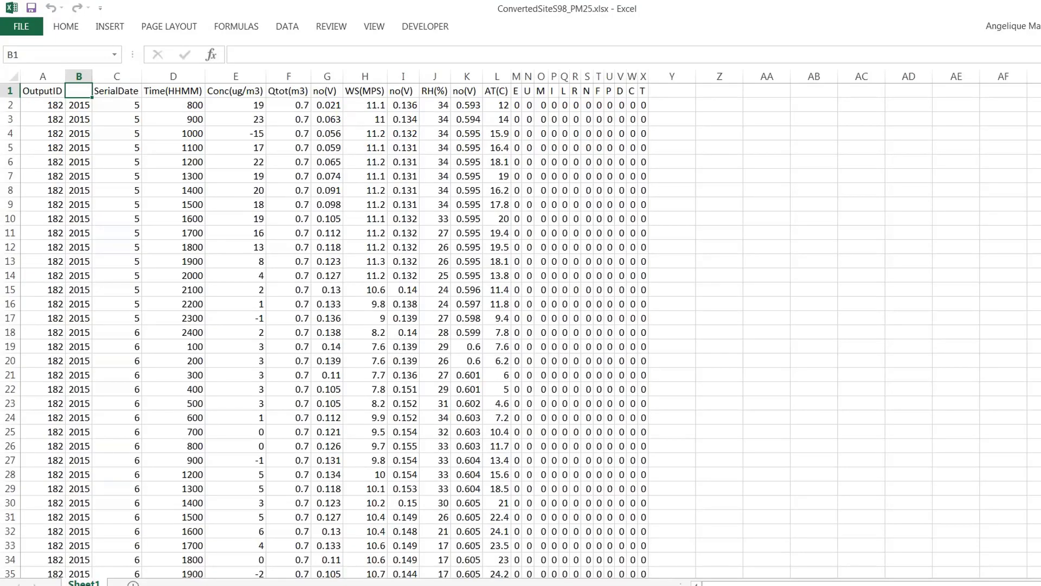
pyautogui.moveTo(266, 584)
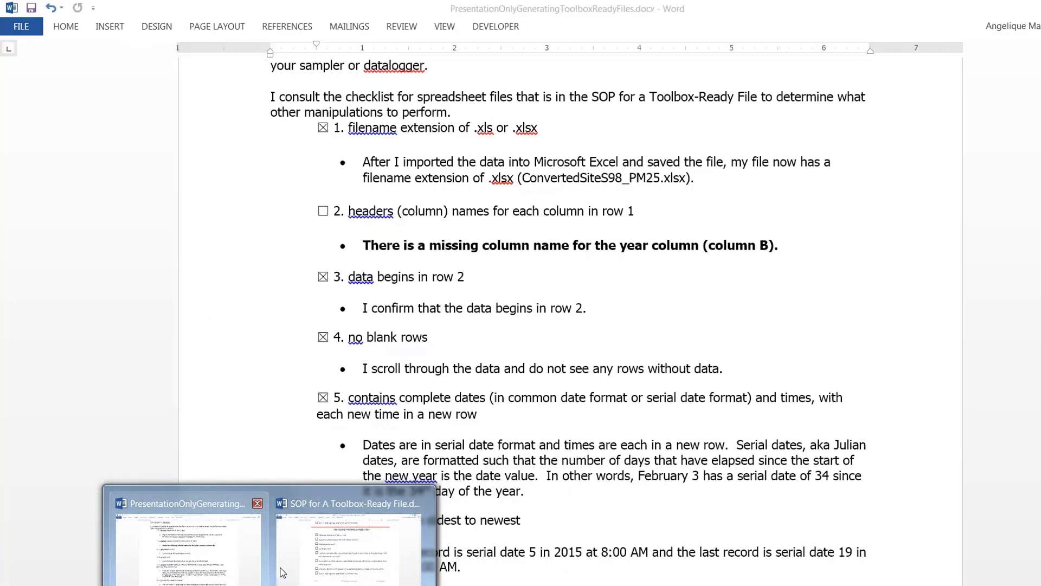
pyautogui.click(237, 568)
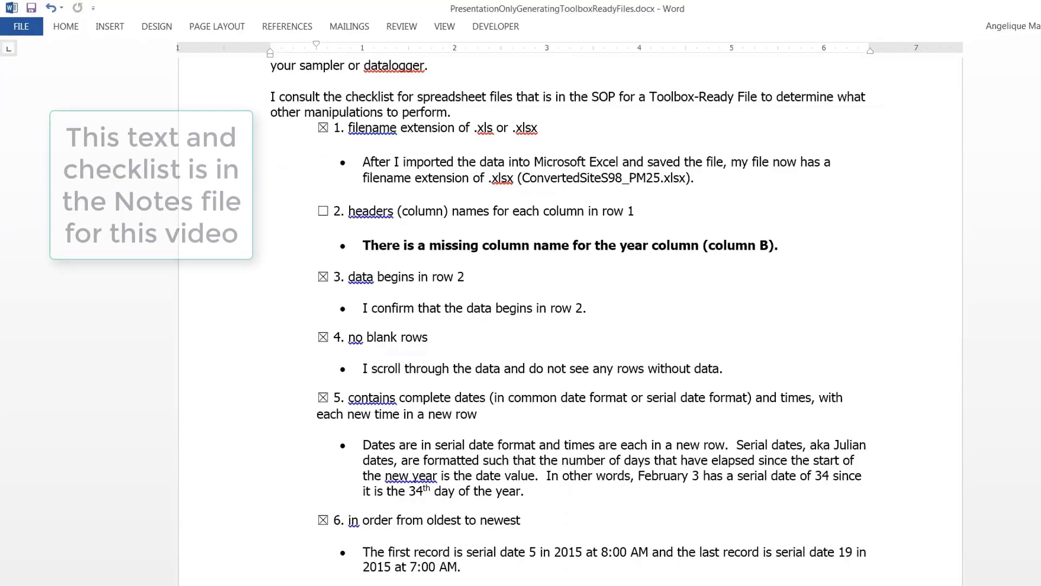
# - Switch to the Excel workbook and inspect the data rows for blank rows, as checklist item 4 requires
pyautogui.moveTo(393, 585)
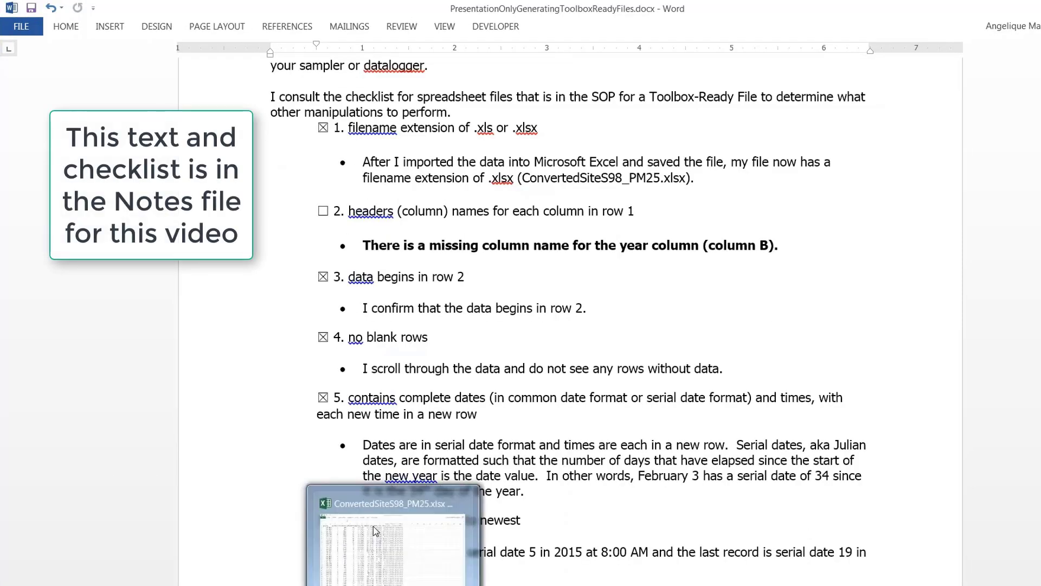
pyautogui.click(376, 531)
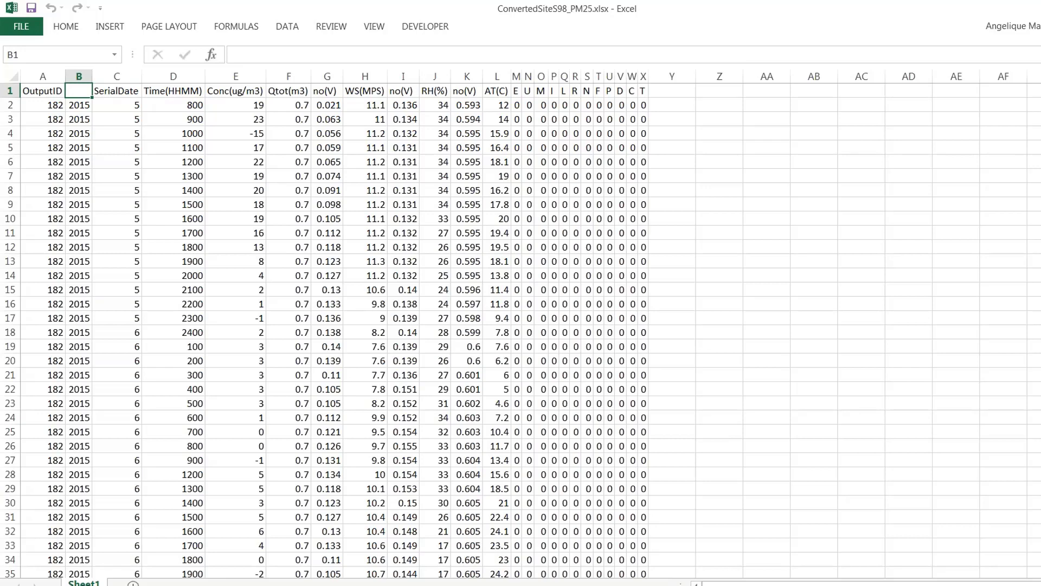
pyautogui.scroll(-20, 521, 331)
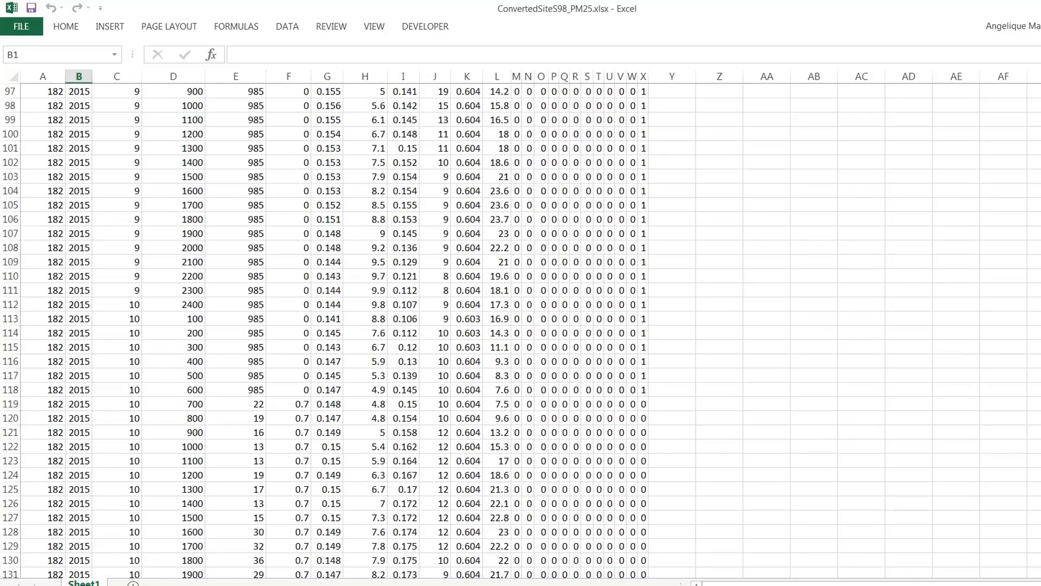
pyautogui.scroll(-20, 521, 330)
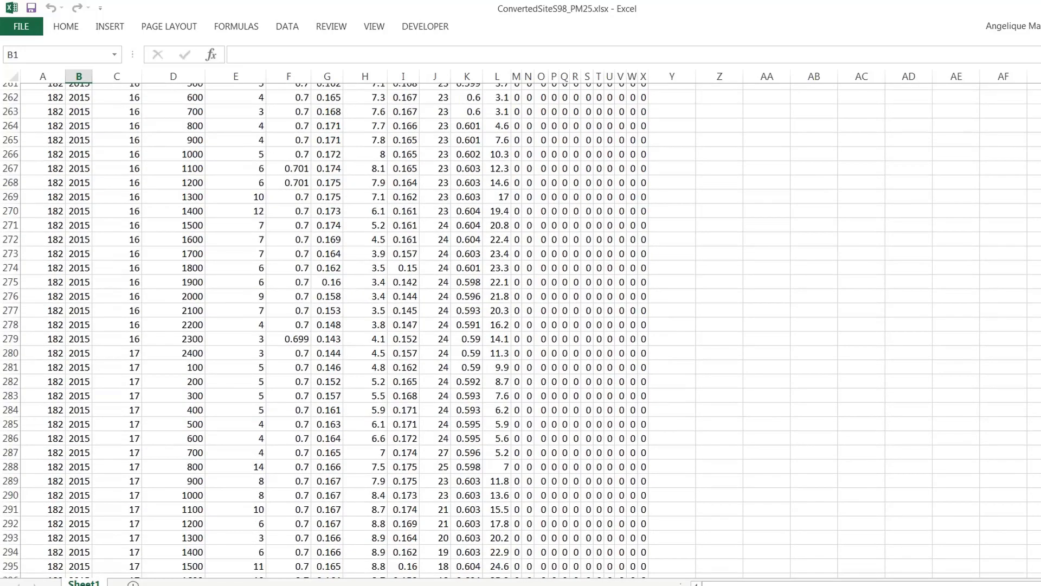
pyautogui.moveTo(316, 574)
pyautogui.click(212, 554)
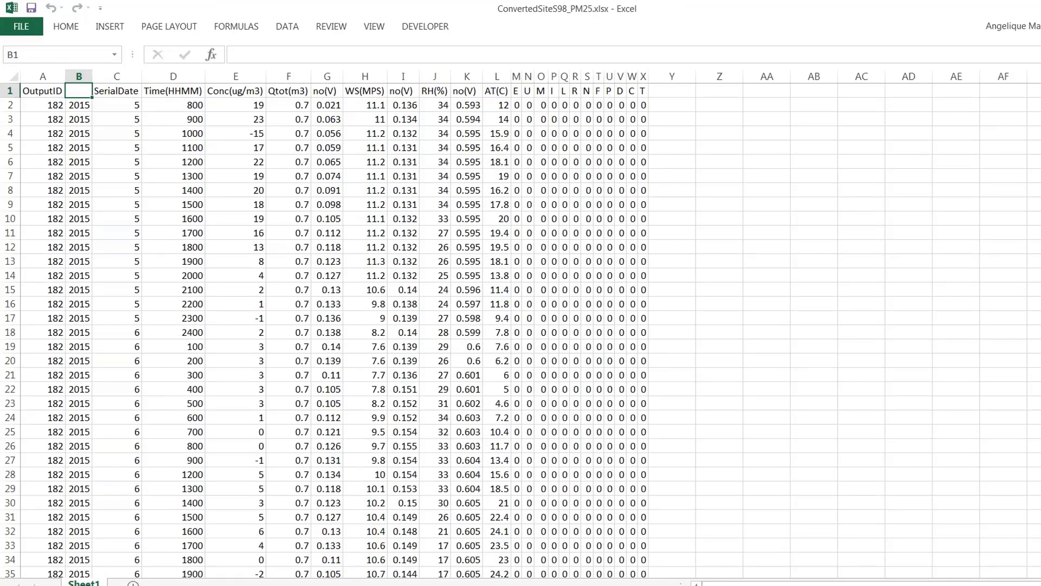
# - Examine the serial dates and times in the Excel worksheet, and read the Word checklist through item 8 and its closing note
pyautogui.scroll(-3, 520, 330)
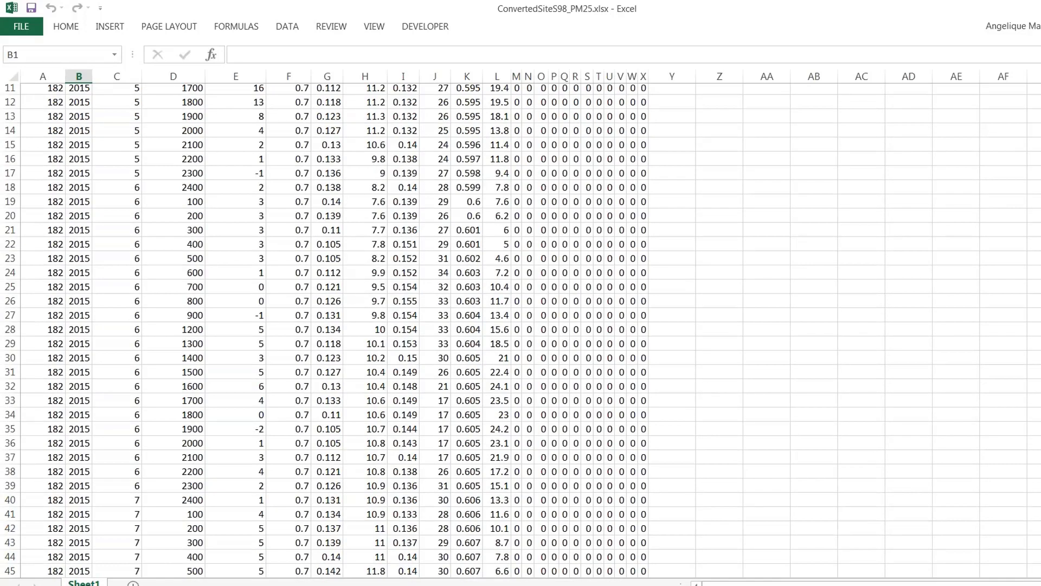
pyautogui.scroll(3, 520, 331)
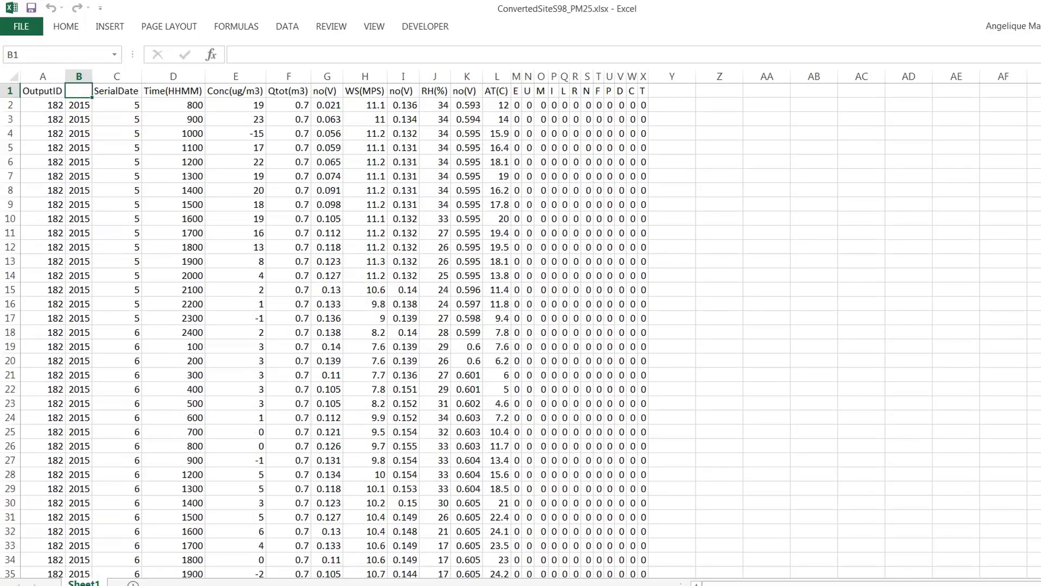
pyautogui.moveTo(179, 578)
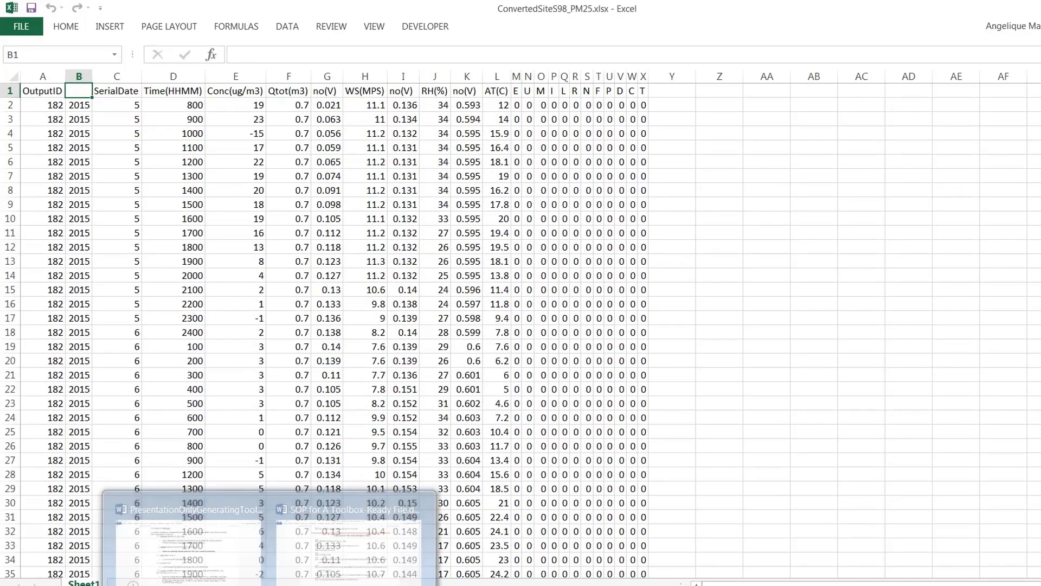
pyautogui.click(239, 569)
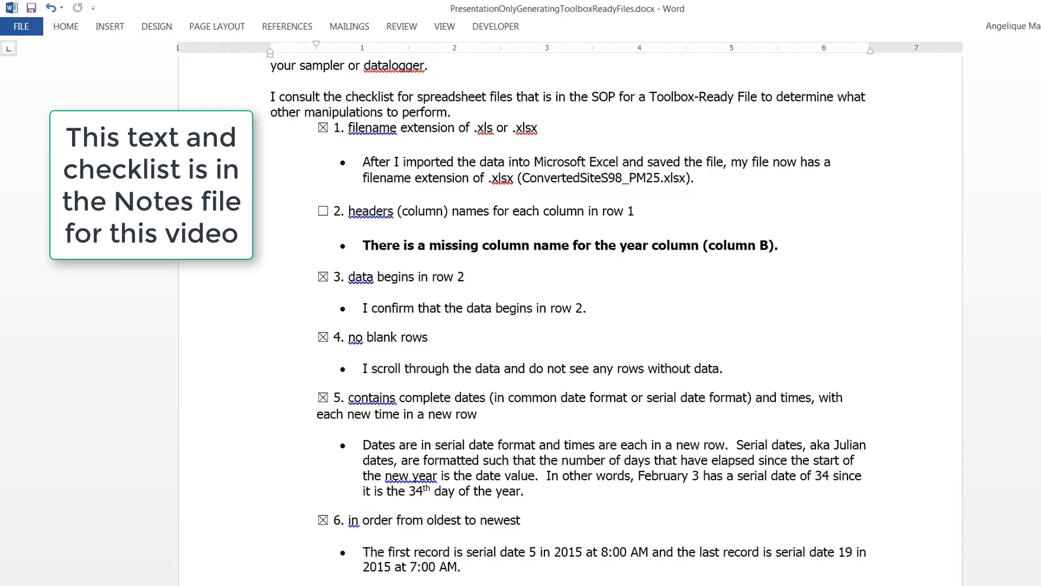
pyautogui.scroll(-5, 568, 322)
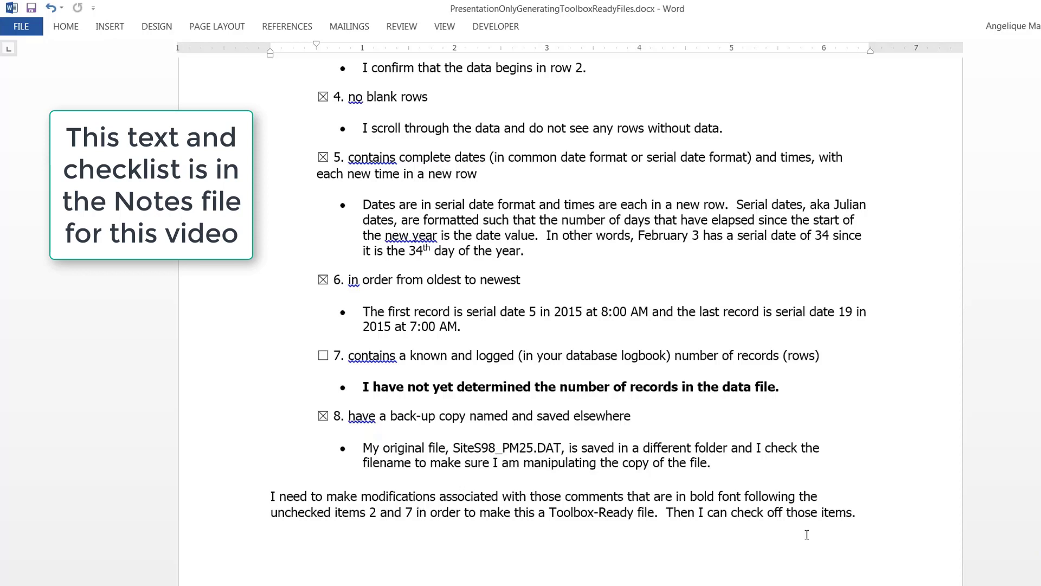
pyautogui.scroll(5, 569, 320)
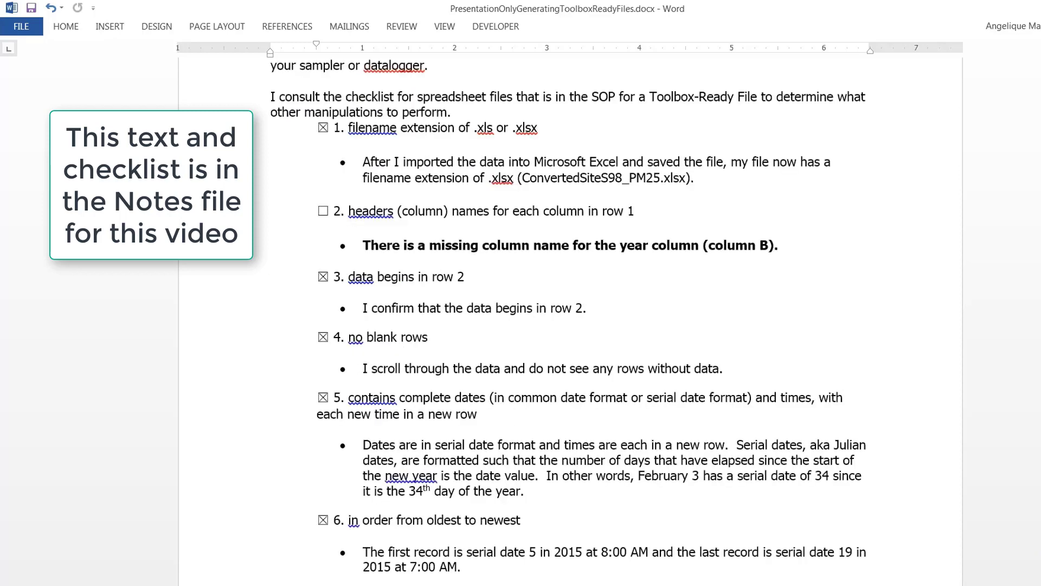
pyautogui.scroll(1, 569, 319)
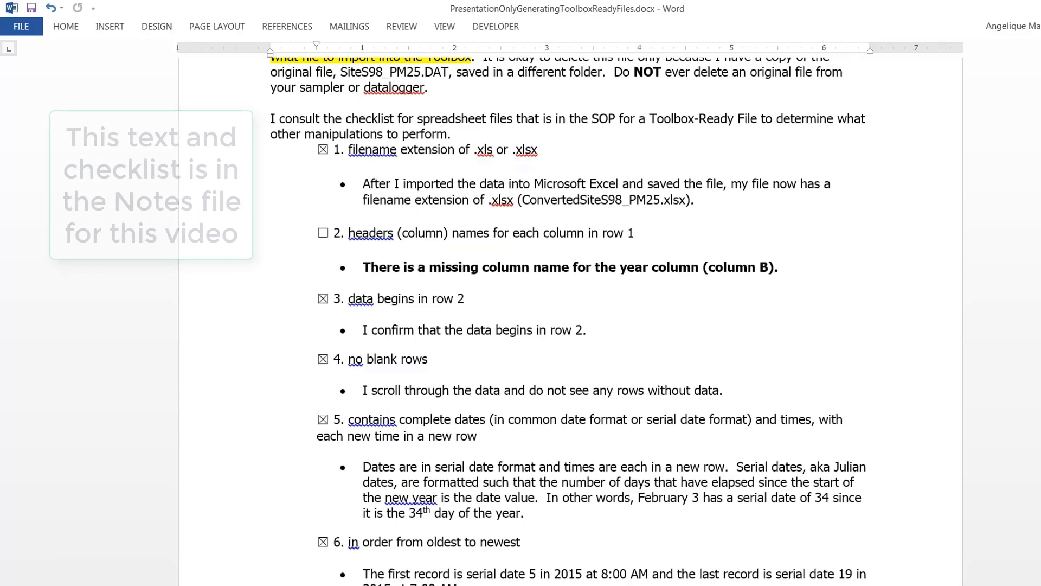
# - Enter Year as the column B header in cell B1 in Excel, check off item 2 in the Word checklist, and return to Excel
pyautogui.hotkey('alt', 'Tab')
pyautogui.write('Year')
pyautogui.press('Return')
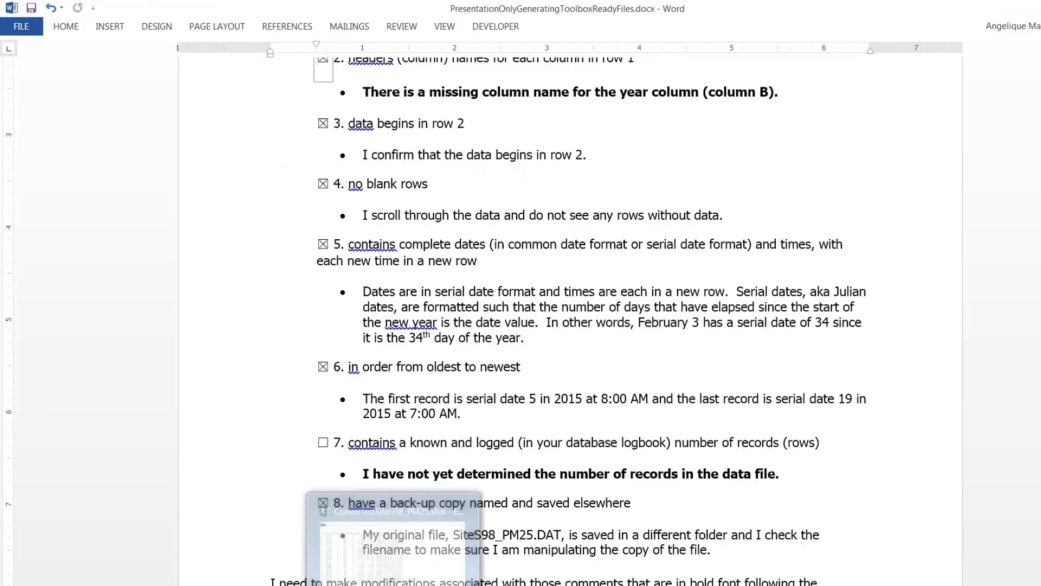
pyautogui.click(394, 585)
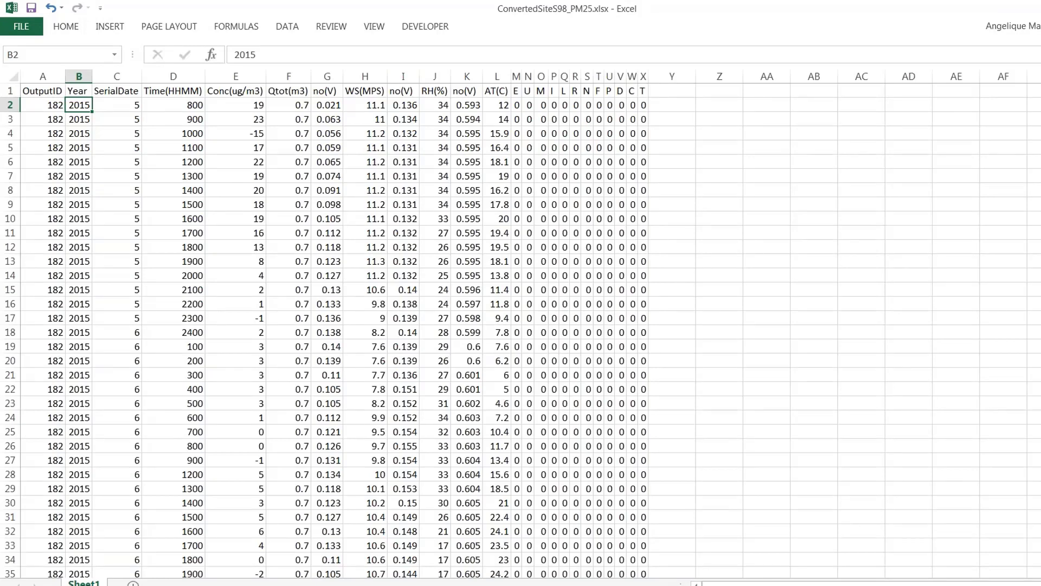
# - Examine the worksheet from its first to its last record to determine the number of records, and save the workbook
pyautogui.scroll(-3, 520, 331)
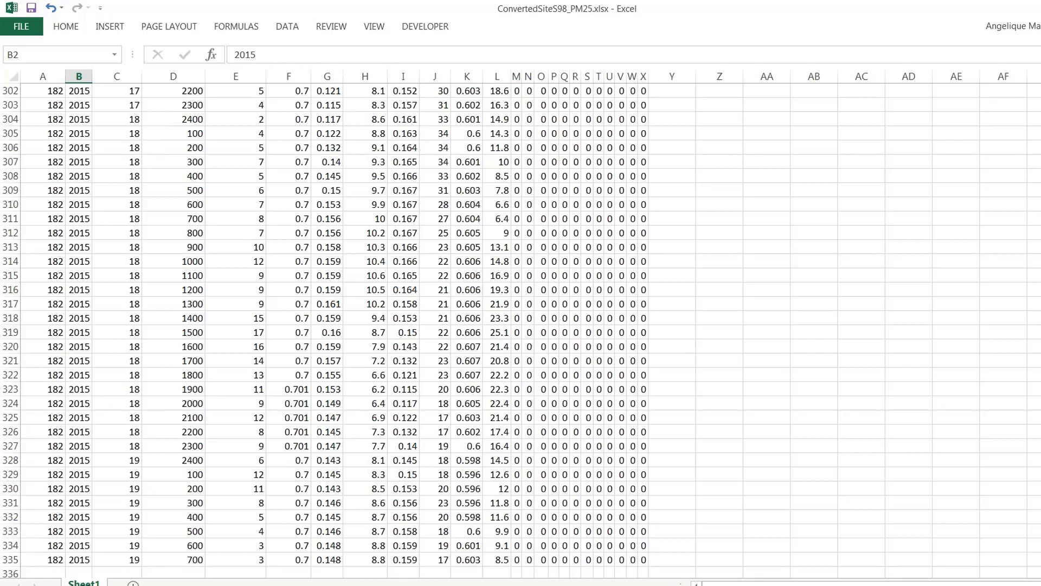
pyautogui.scroll(20, 521, 331)
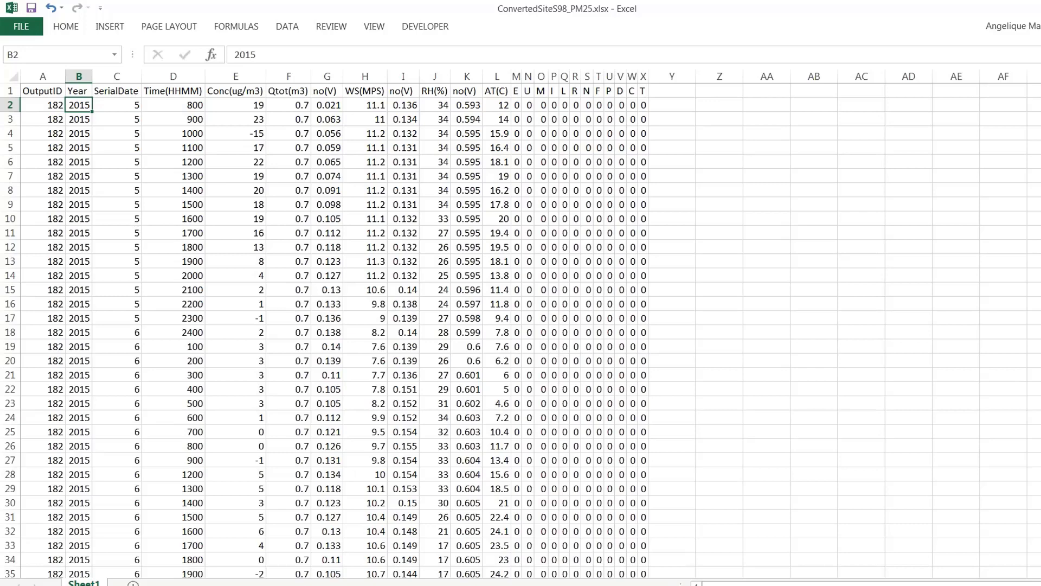
pyautogui.scroll(-1, 521, 325)
pyautogui.scroll(1, 520, 326)
pyautogui.scroll(-10, 521, 331)
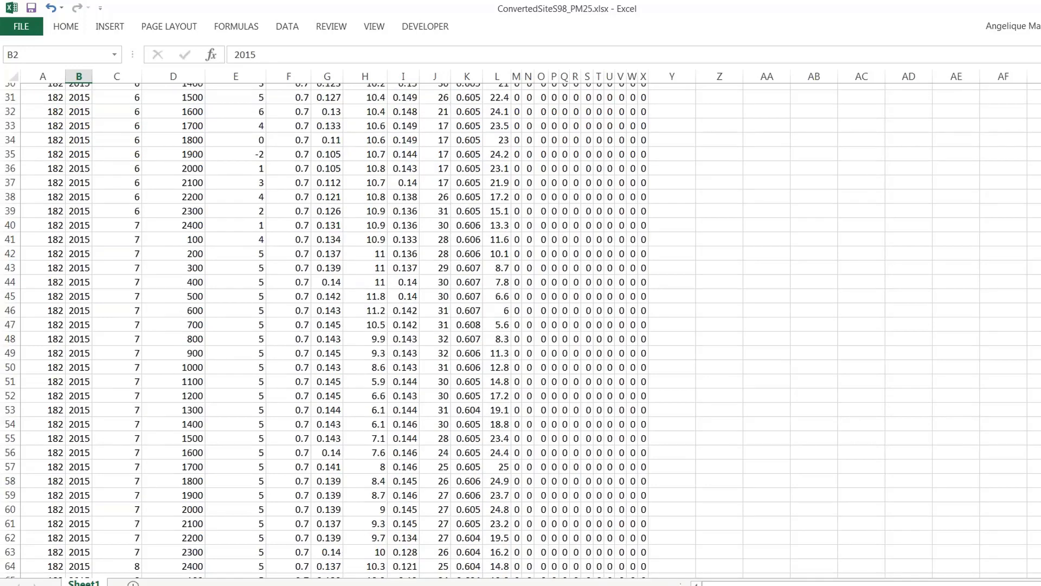
pyautogui.scroll(10, 150, 112)
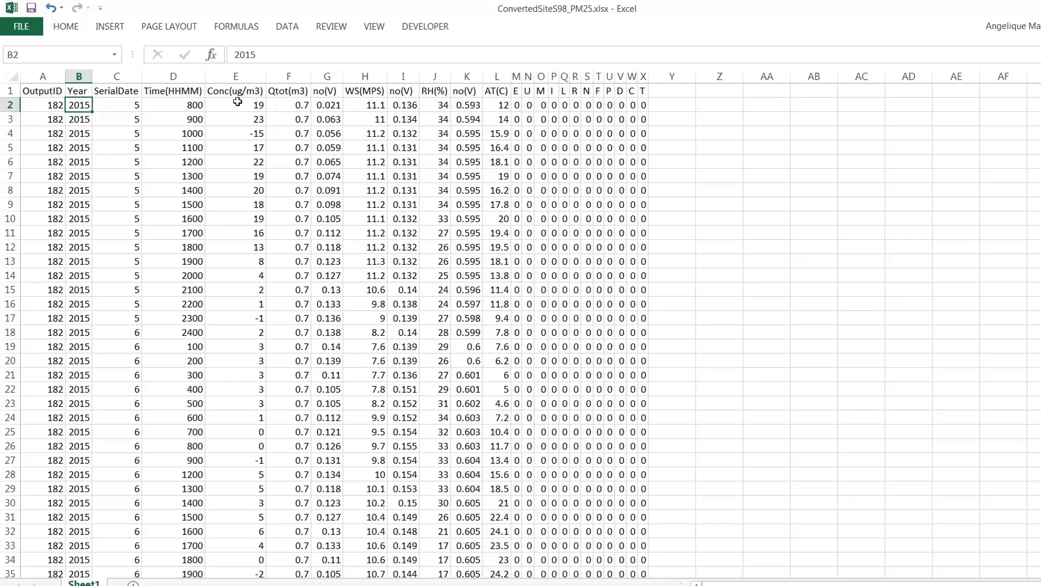
pyautogui.click(30, 8)
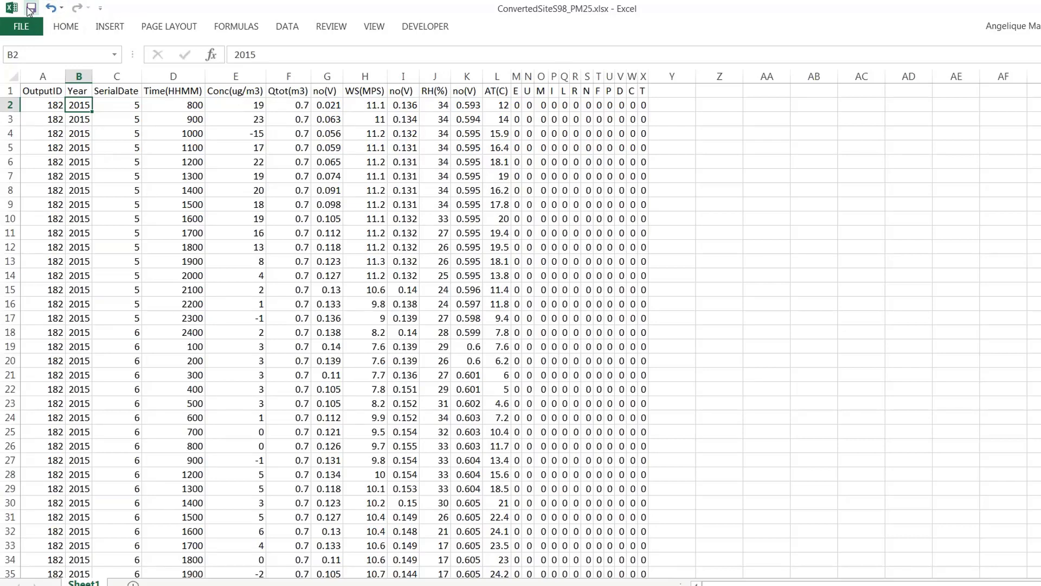